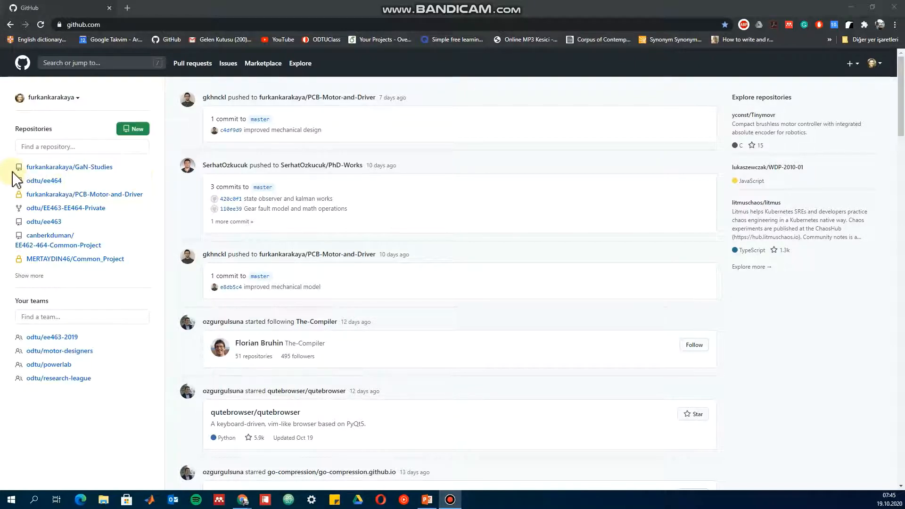
# Set up a new repository named TutorialRepository with the description "This folder is used to have changes in our tutorial." and a README file.
pyautogui.moveTo(19, 197)
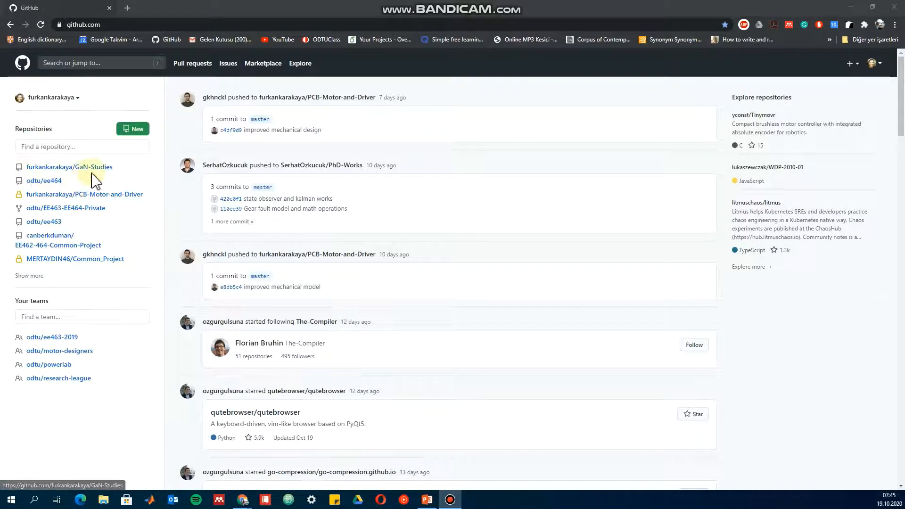
pyautogui.moveTo(93, 175)
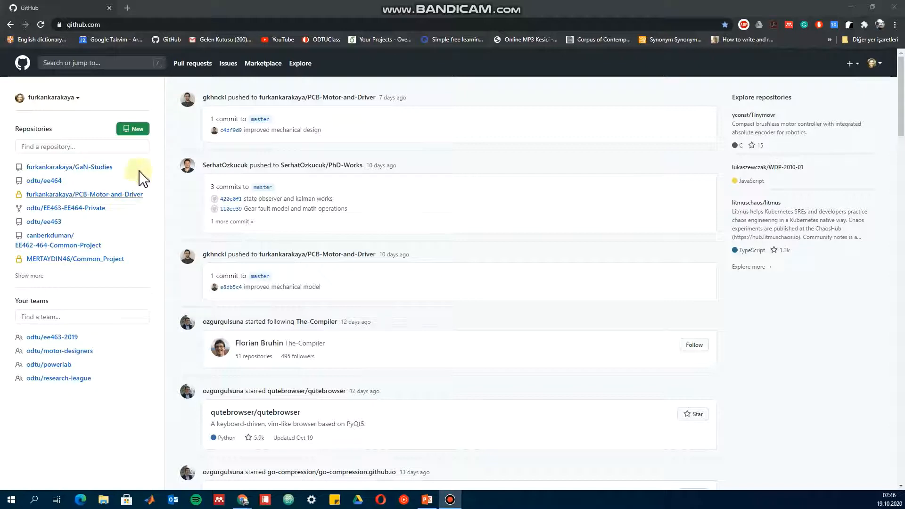
pyautogui.click(129, 136)
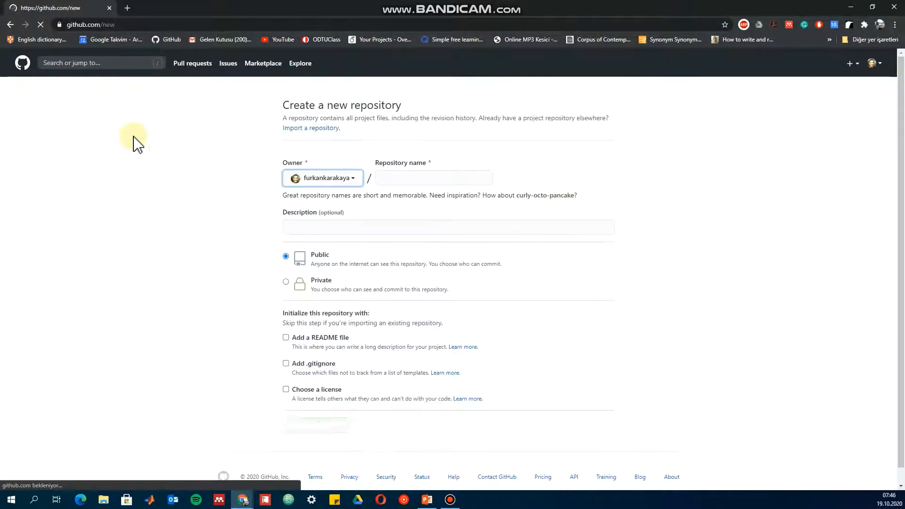
pyautogui.click(401, 179)
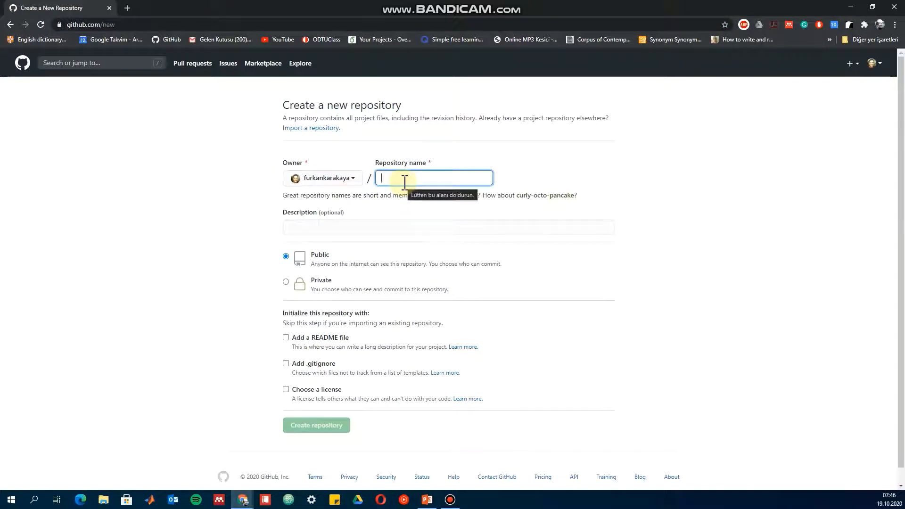
pyautogui.write('TutorialRepository')
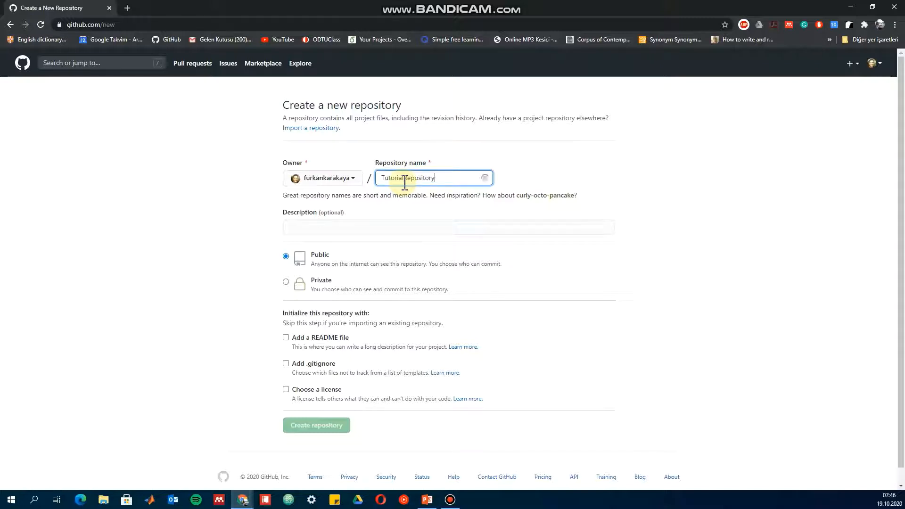
pyautogui.press('Tab')
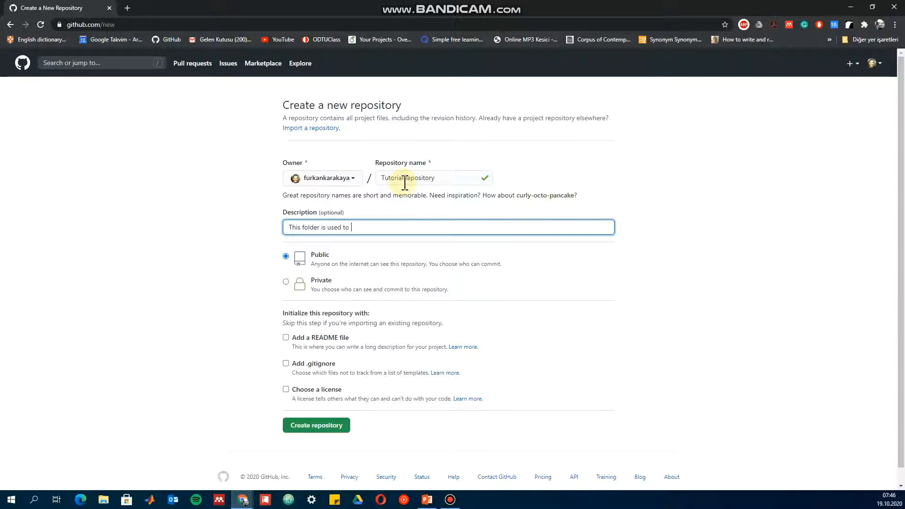
pyautogui.write('This folder is used to have changes in our tutorial.')
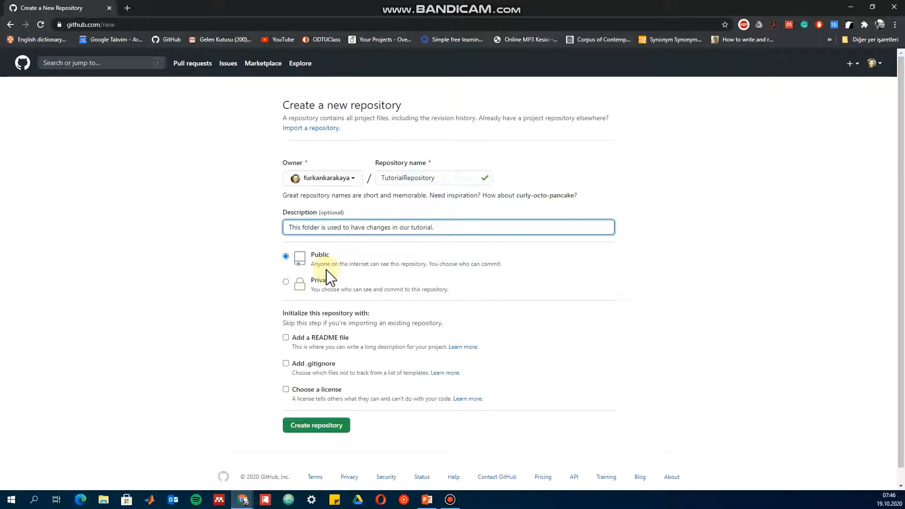
pyautogui.click(285, 337)
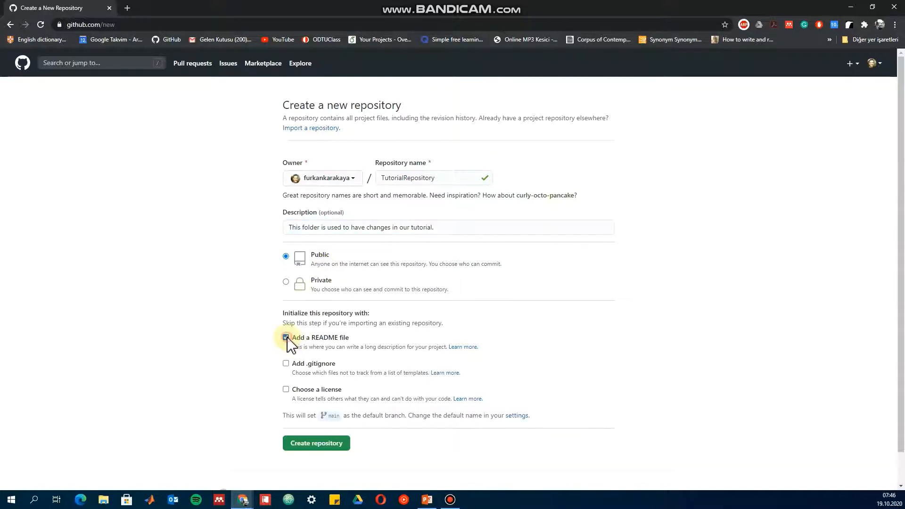
pyautogui.scroll(-2, 283, 349)
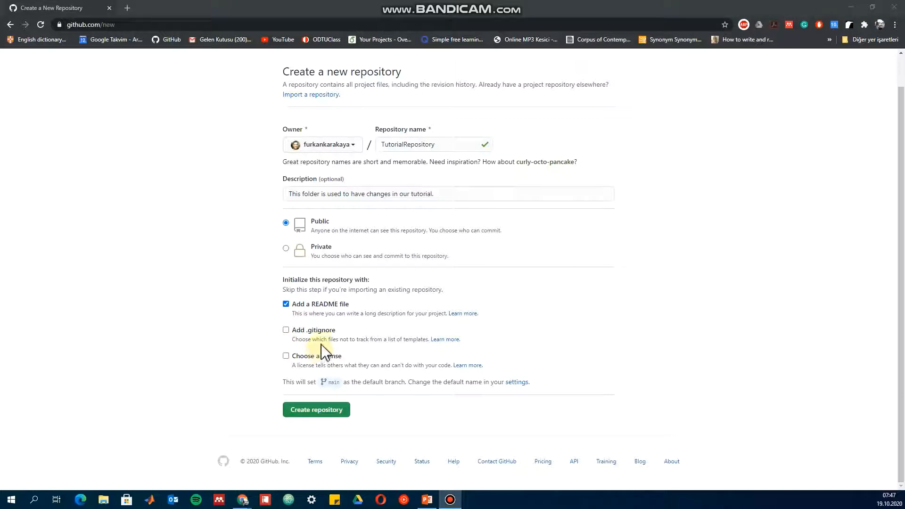
pyautogui.click(286, 330)
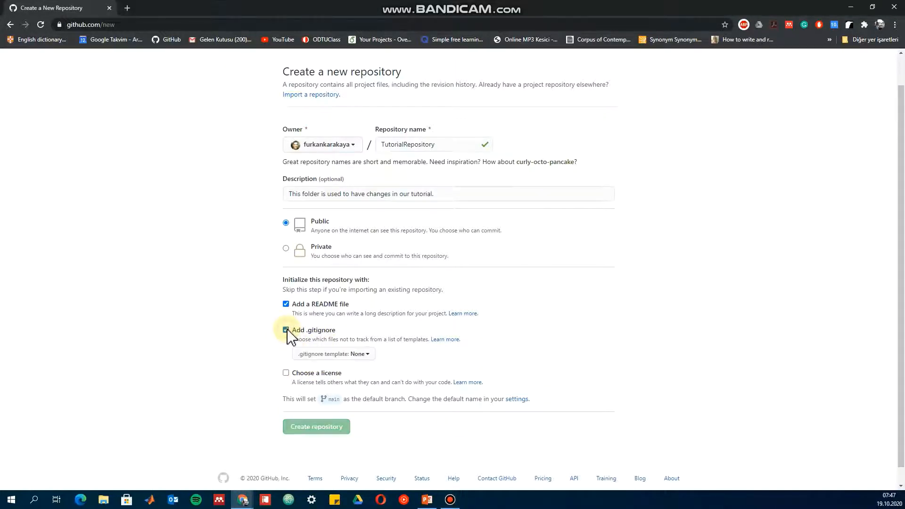
pyautogui.click(286, 372)
pyautogui.click(286, 373)
pyautogui.click(286, 330)
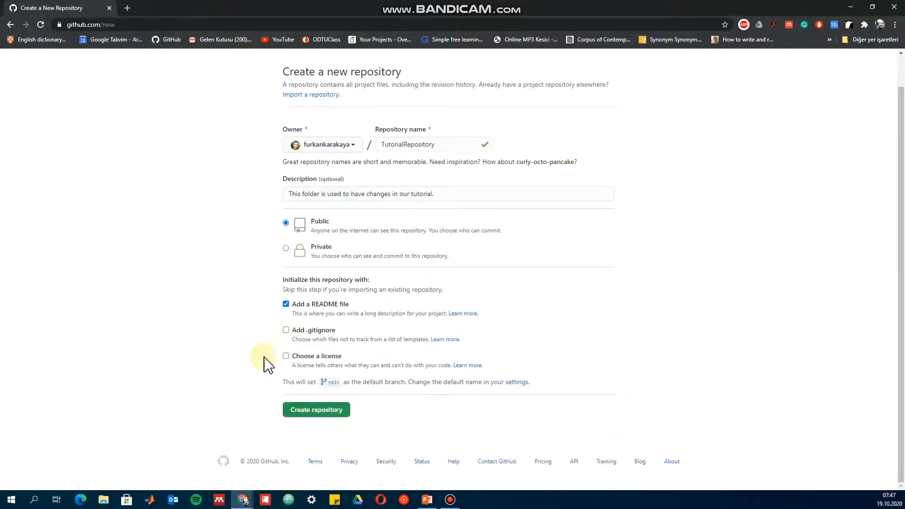
# Create the repository and open its access management settings, confirming with the account password.
pyautogui.click(336, 410)
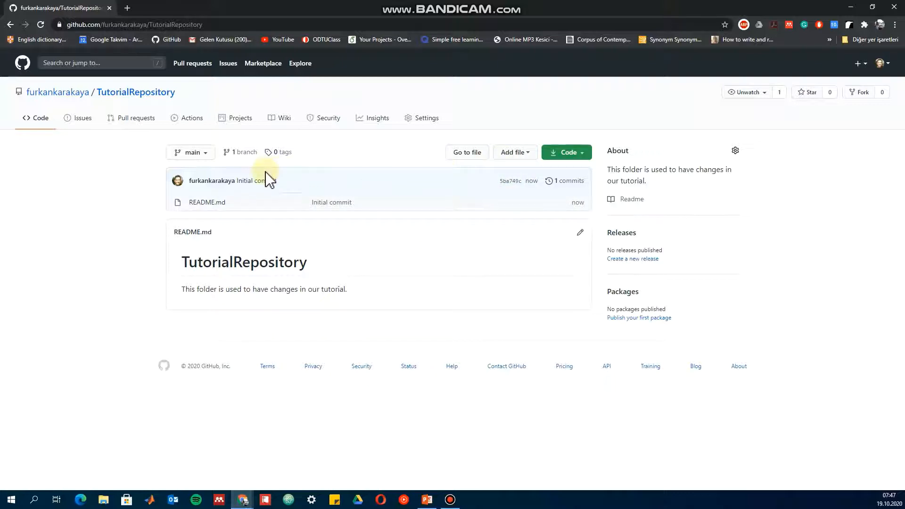
pyautogui.click(417, 124)
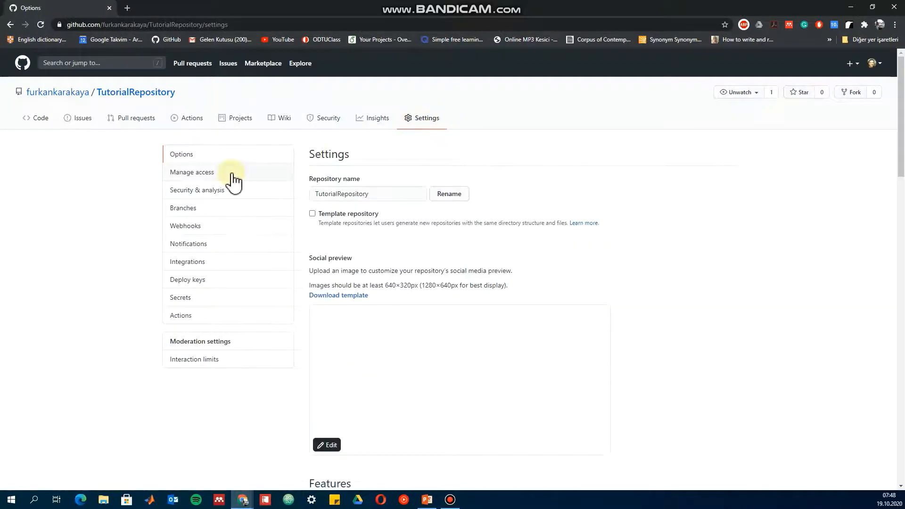
pyautogui.click(237, 174)
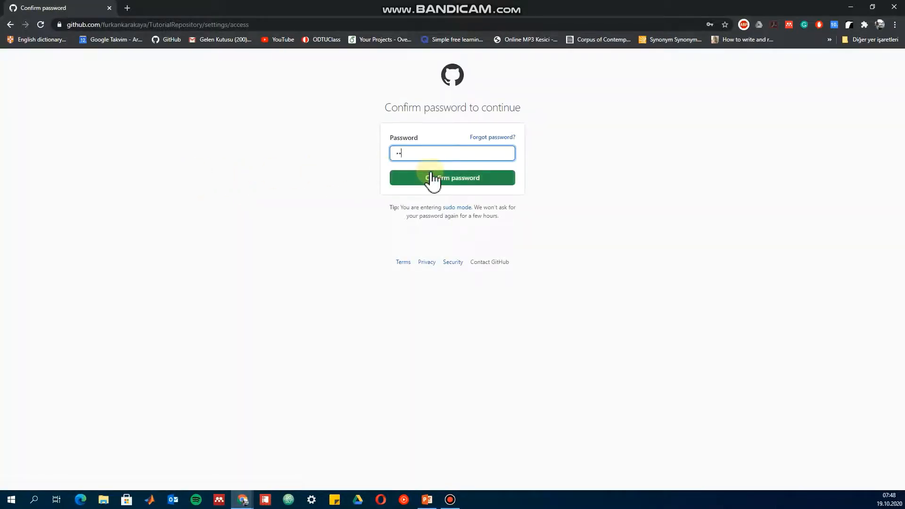
pyautogui.click(432, 179)
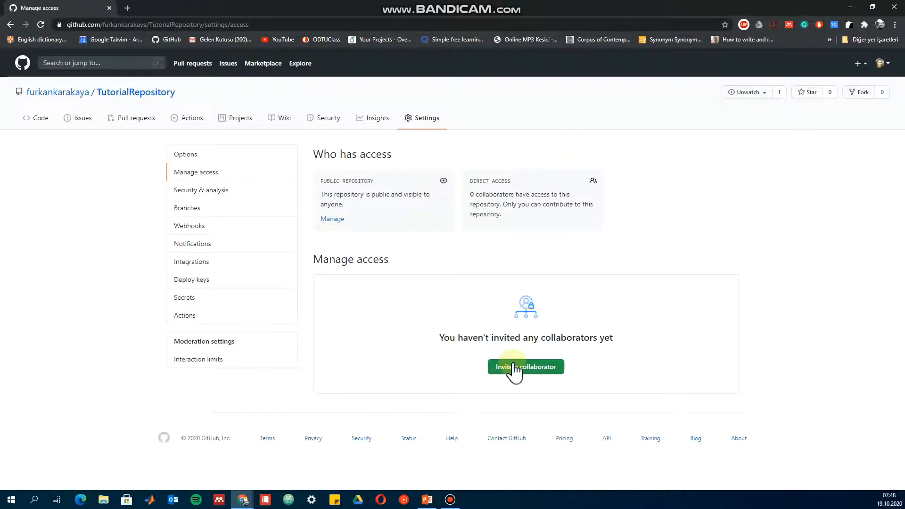
# Invite a collaborator to TutorialRepository by searching for the person's username and adding the matching account.
pyautogui.click(515, 372)
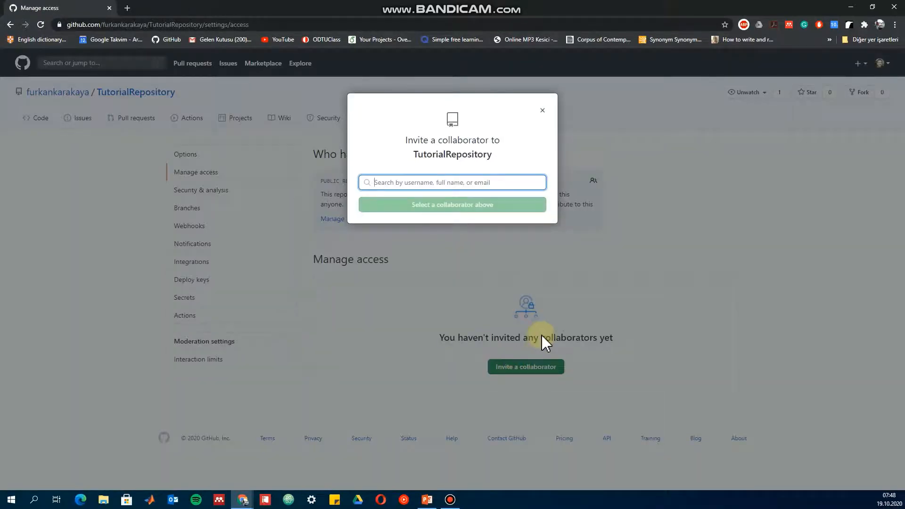
pyautogui.write('tokgoz')
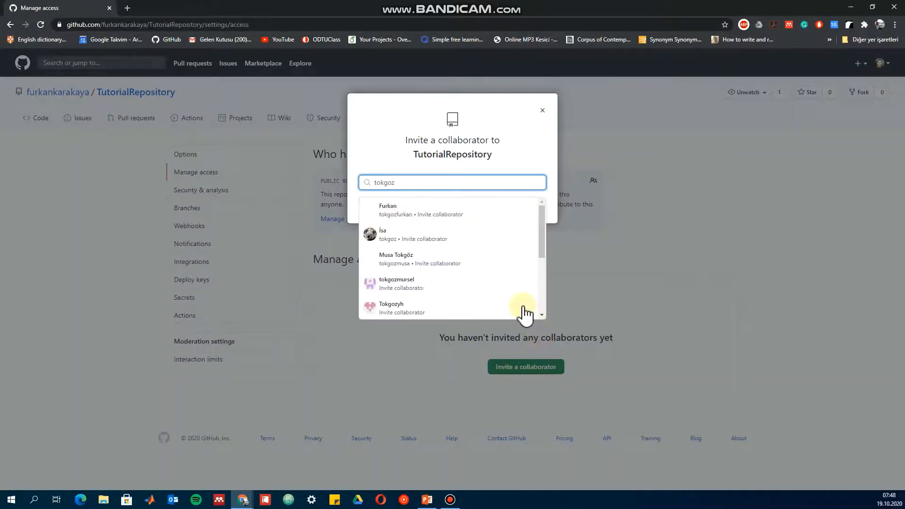
pyautogui.click(434, 218)
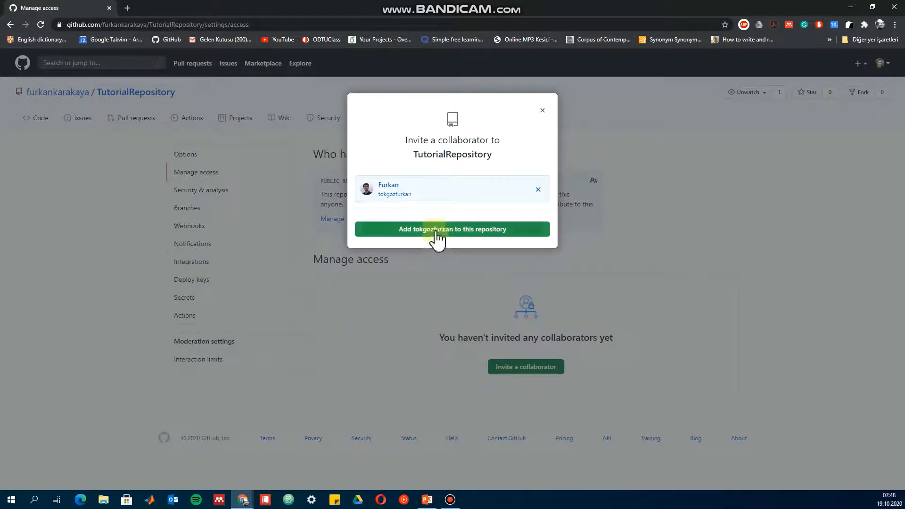
pyautogui.click(439, 228)
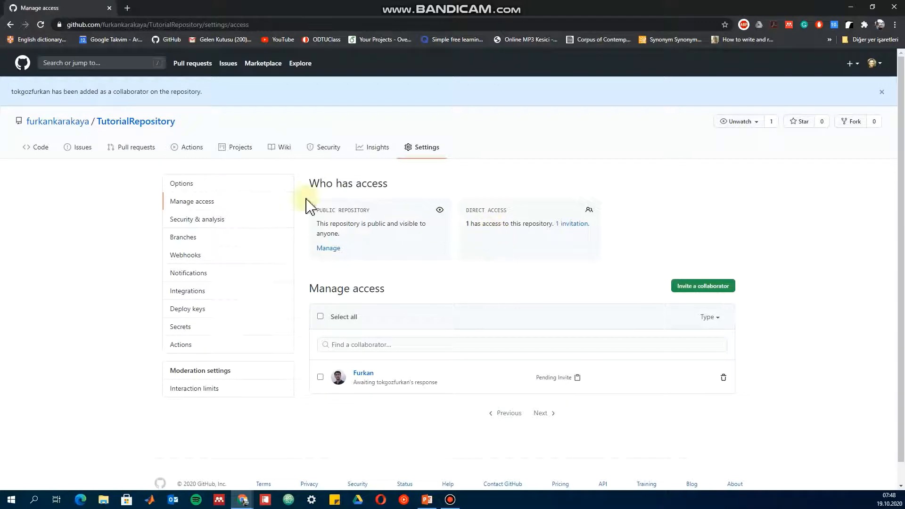
# Create a new file named Changes in TutorialRepository containing the line "- We created the first file in our repository.".
pyautogui.click(117, 123)
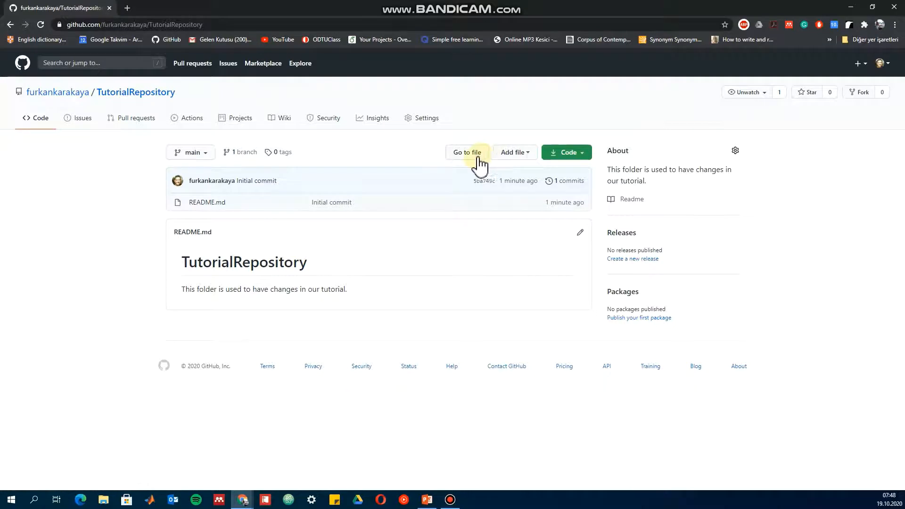
pyautogui.click(518, 156)
pyautogui.click(501, 172)
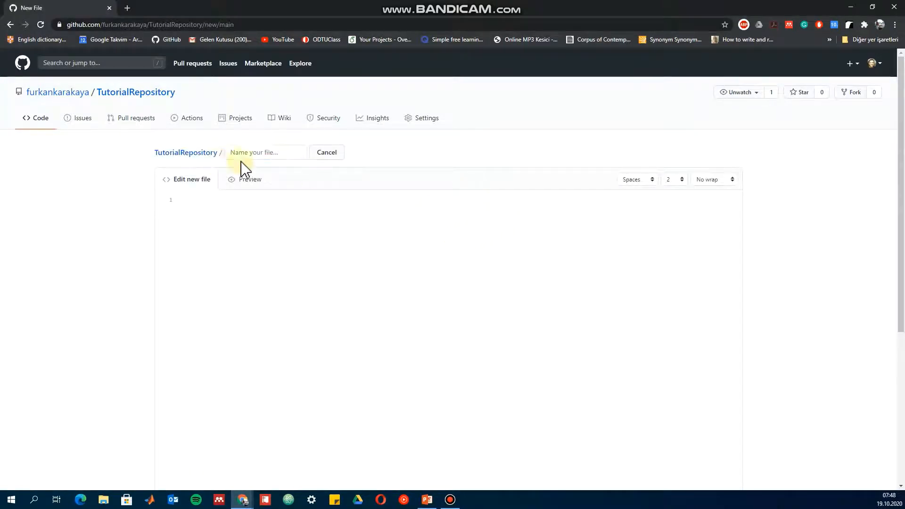
pyautogui.click(267, 158)
pyautogui.write('Changes')
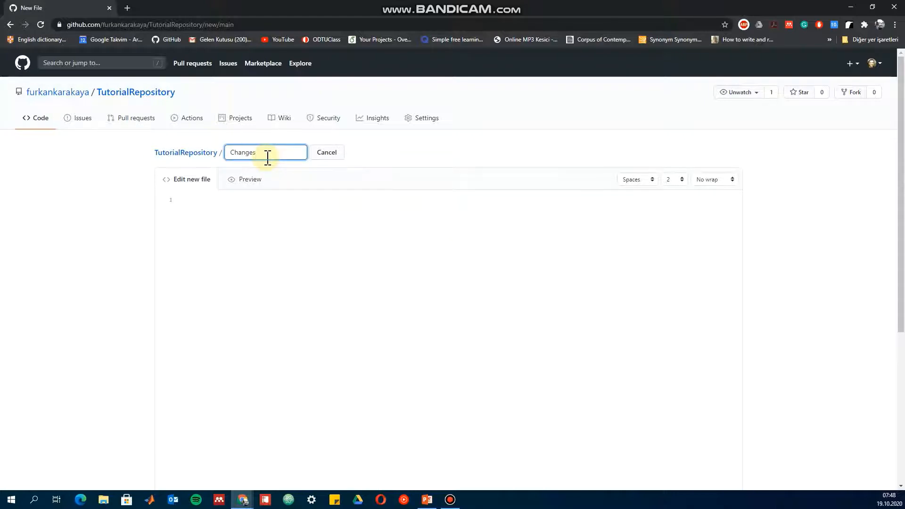
pyautogui.click(268, 210)
pyautogui.write('-')
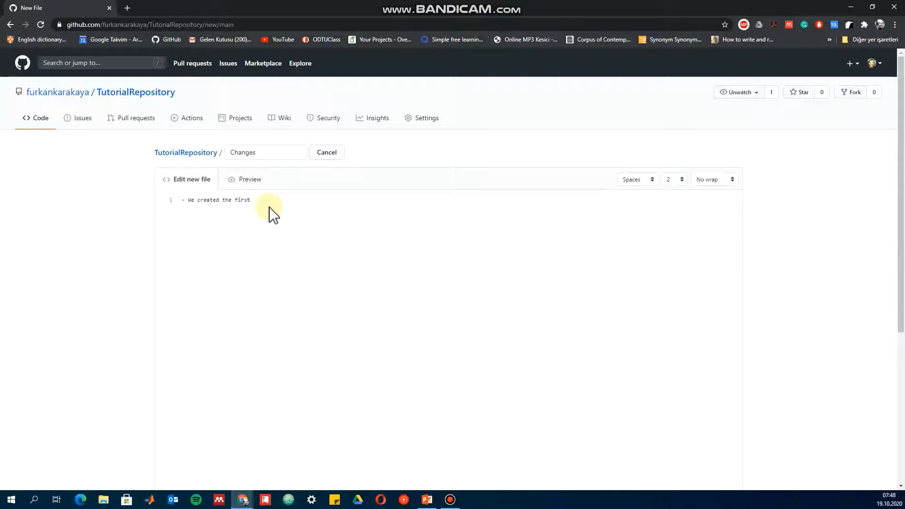
pyautogui.write('We created the first file in our repository.')
# Commit the new file to the main branch with the message "Initial Message of Tutorial Video" and an extended description starting "Briefly Descrip".
pyautogui.scroll(-6, 370, 323)
pyautogui.click(258, 305)
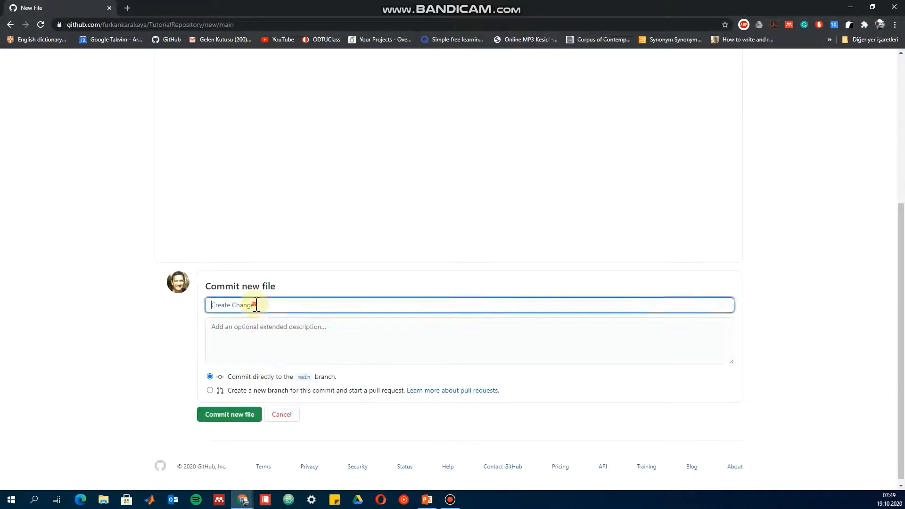
pyautogui.scroll(3, 264, 358)
pyautogui.scroll(2, 257, 301)
pyautogui.scroll(-2, 259, 302)
pyautogui.scroll(-2, 258, 302)
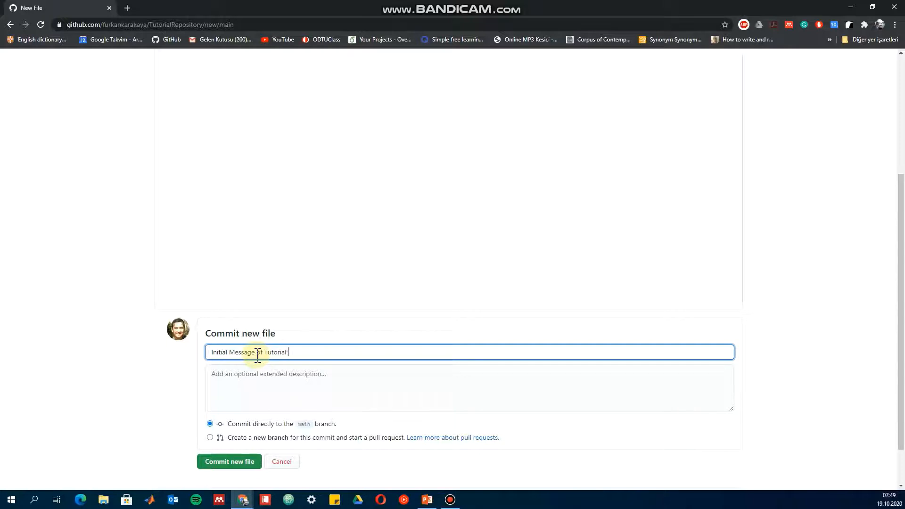
pyautogui.press('Tab')
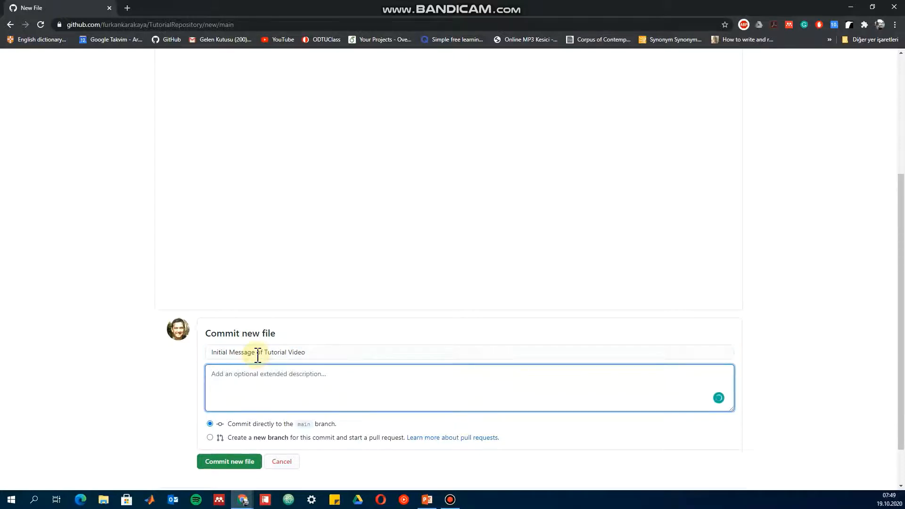
pyautogui.write('Briefly Descrip')
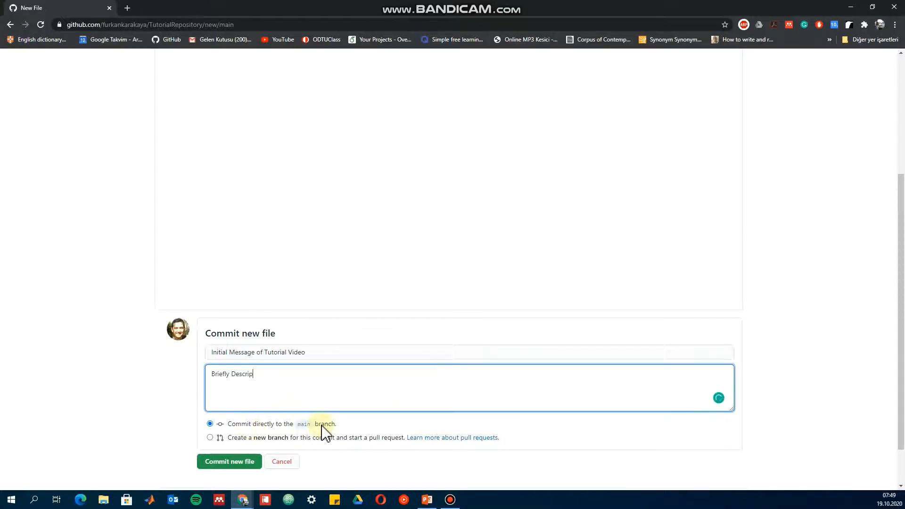
pyautogui.click(229, 462)
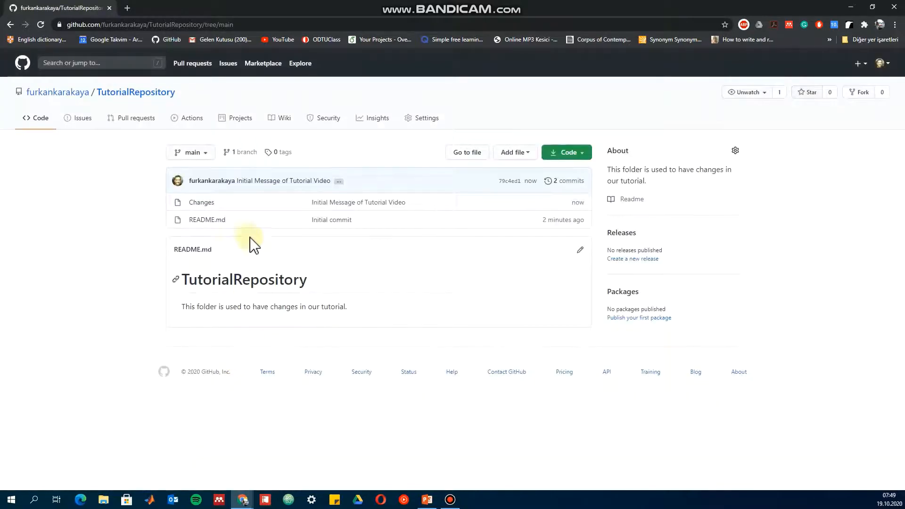
# View the content of the committed Changes file and return to the repository's file list.
pyautogui.click(211, 206)
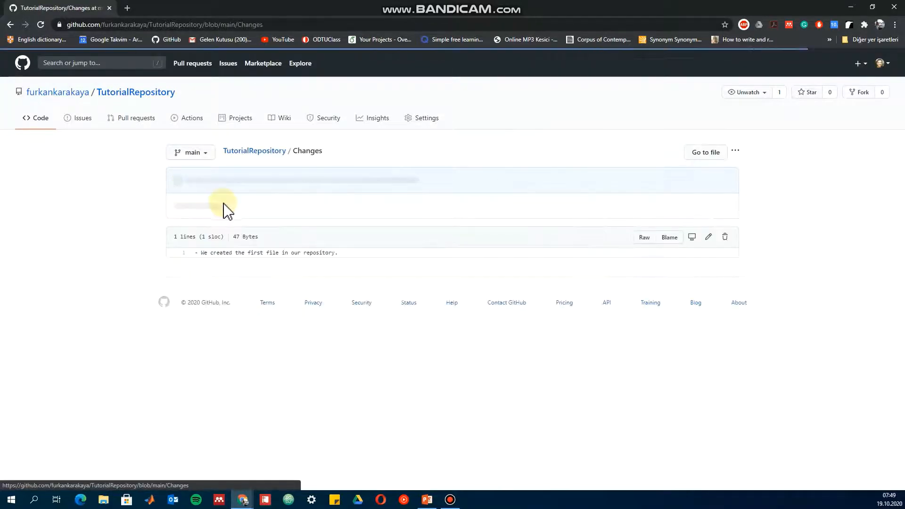
pyautogui.click(10, 24)
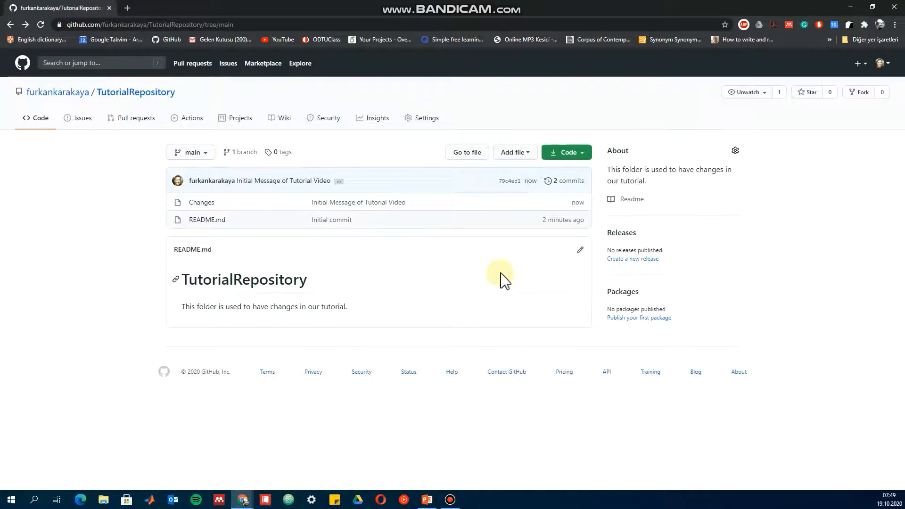
# Switch to Sourcetree and open the form for cloning a repository in a new tab.
pyautogui.hotkey('alt', 'Tab')
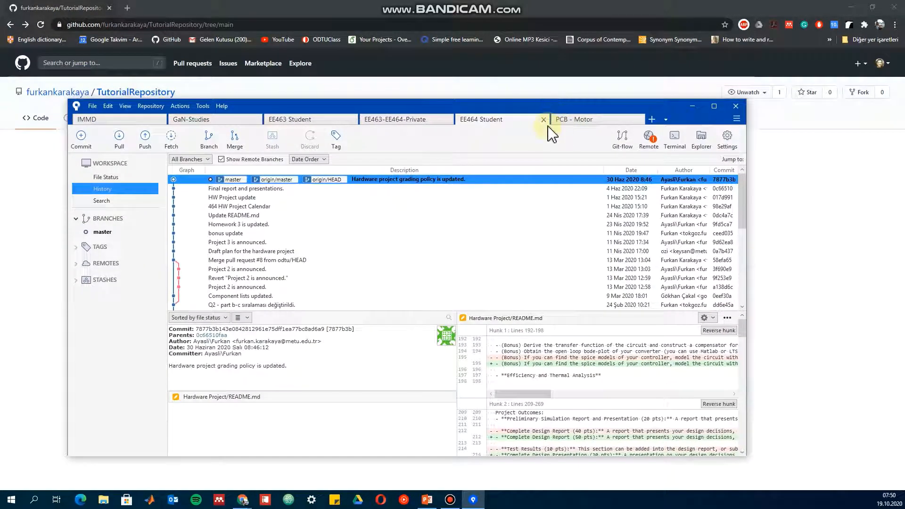
pyautogui.doubleClick(649, 111)
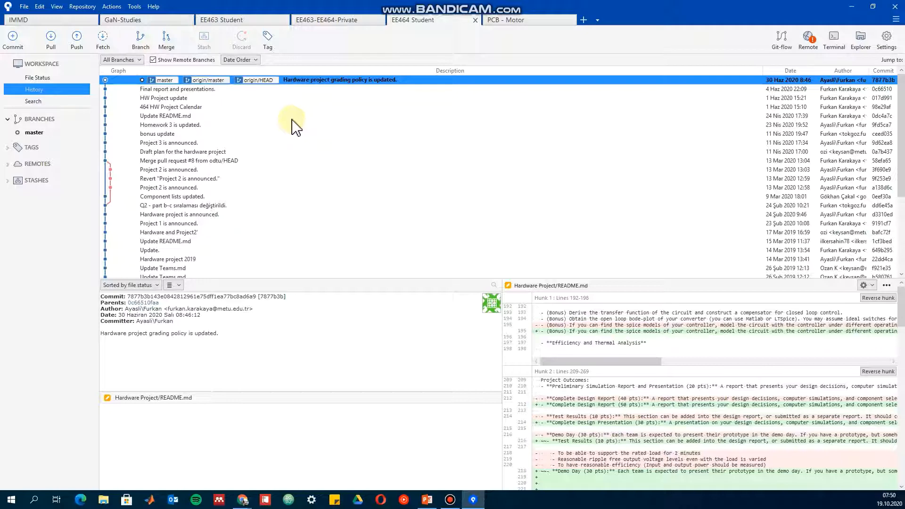
pyautogui.click(584, 20)
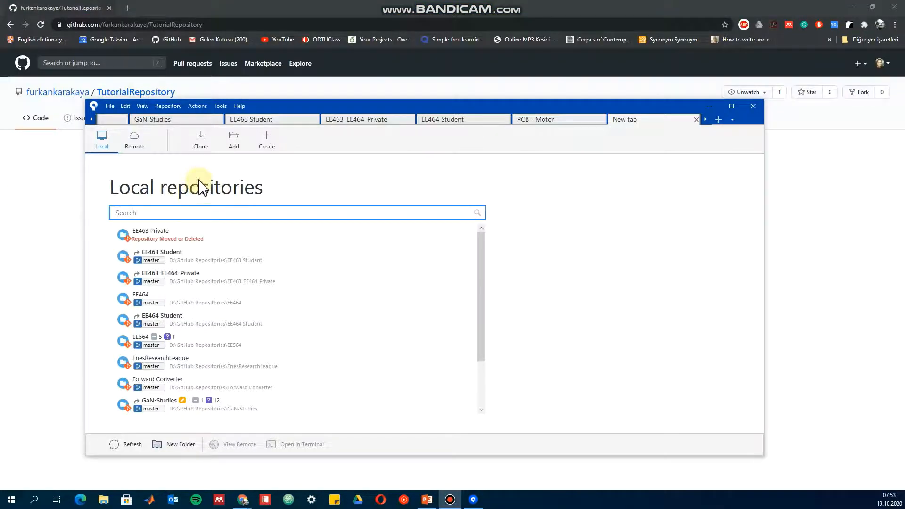
pyautogui.click(201, 141)
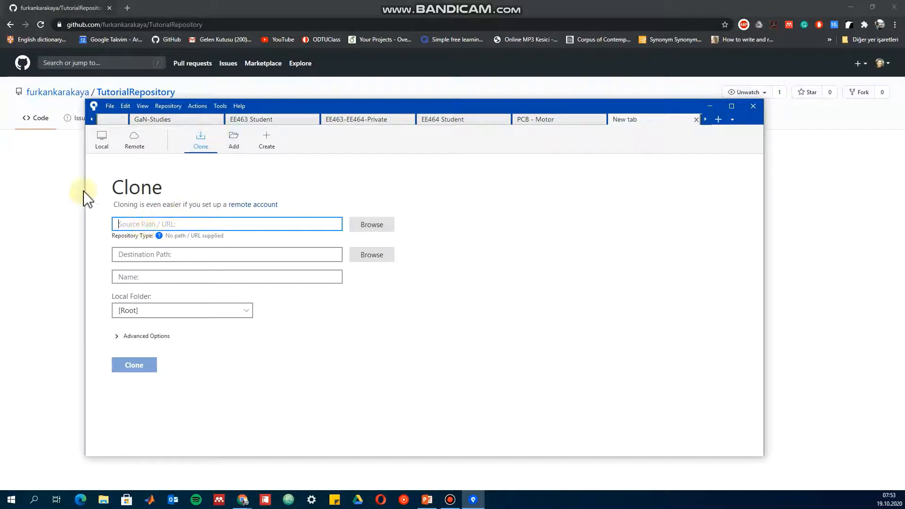
# Copy TutorialRepository's HTTPS address from GitHub and clone it in Sourcetree into a TutorialRepository folder under Documents.
pyautogui.click(50, 181)
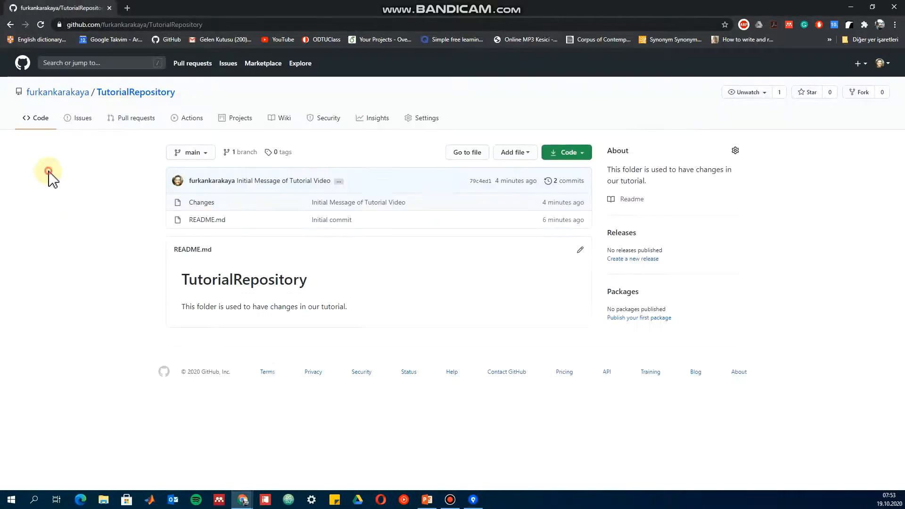
pyautogui.click(584, 154)
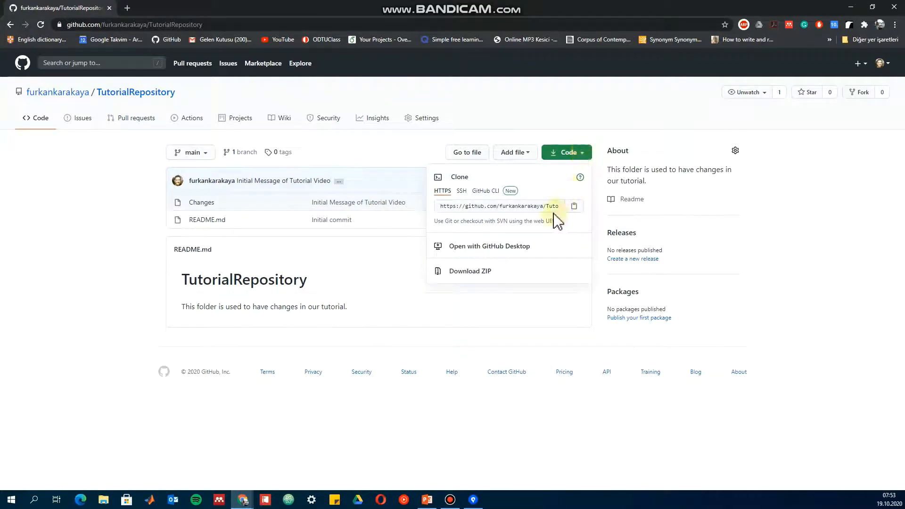
pyautogui.click(461, 206)
pyautogui.hotkey('ctrl', 'c')
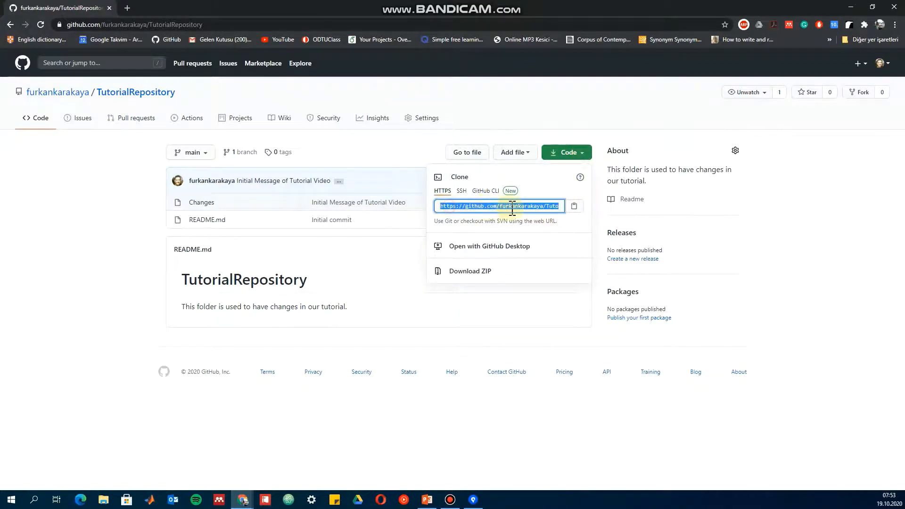
pyautogui.click(473, 499)
pyautogui.hotkey('ctrl', 'v')
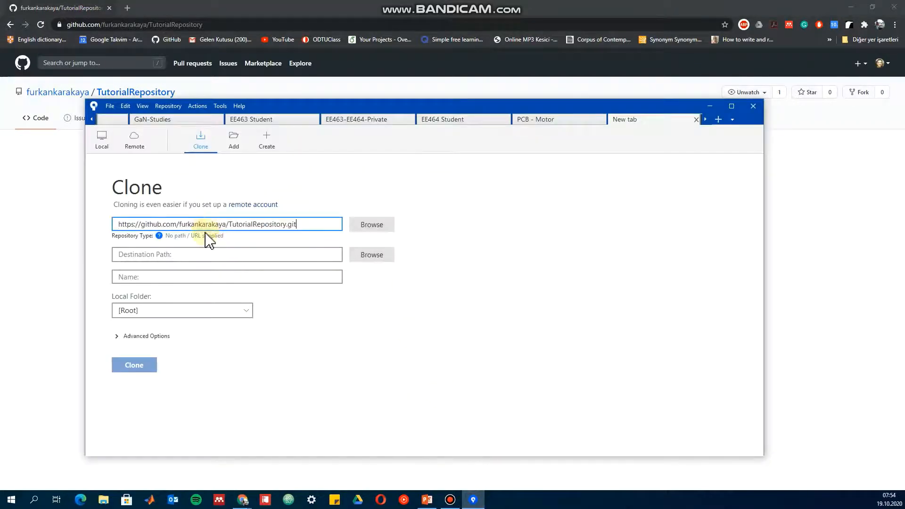
pyautogui.click(234, 254)
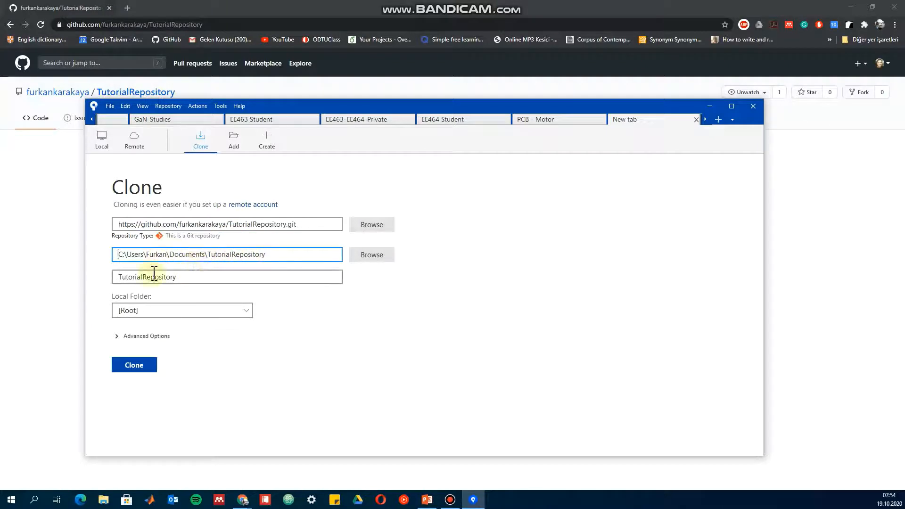
pyautogui.click(140, 369)
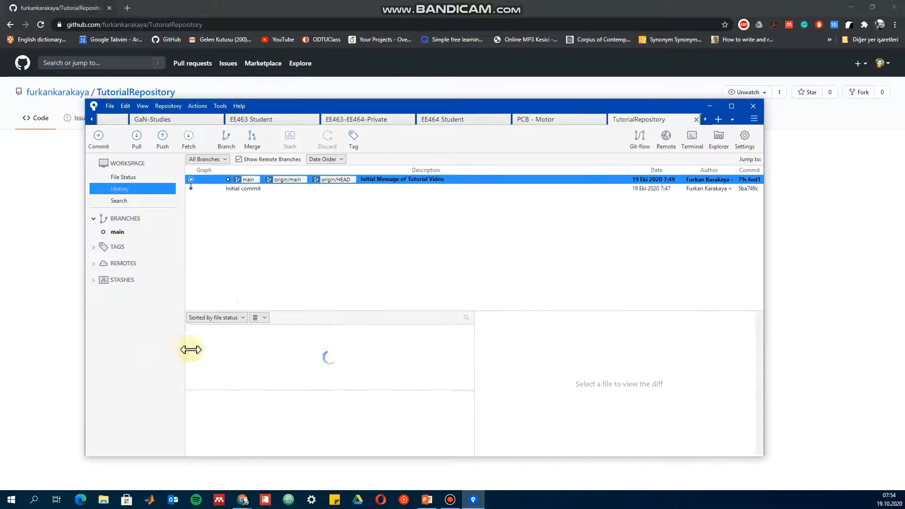
# Inspect the initial commit and the "Initial Message of Tutorial Video" commit in the history, narrowing the Description column, and maximize the window.
pyautogui.click(252, 190)
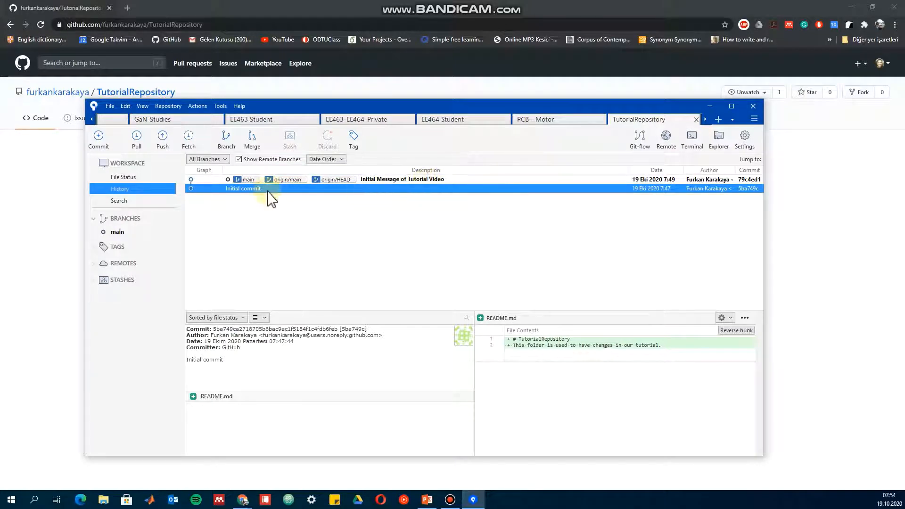
pyautogui.moveTo(631, 171); pyautogui.dragTo(468, 173)
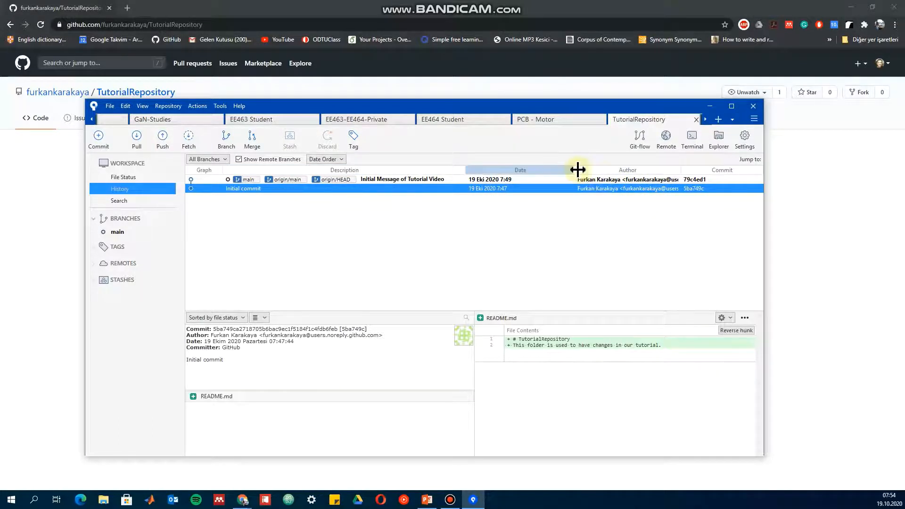
pyautogui.click(255, 181)
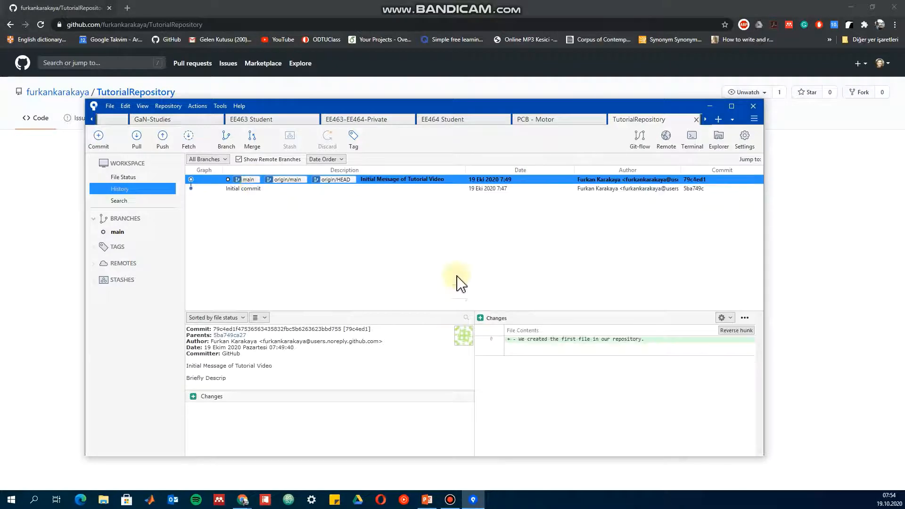
pyautogui.click(727, 108)
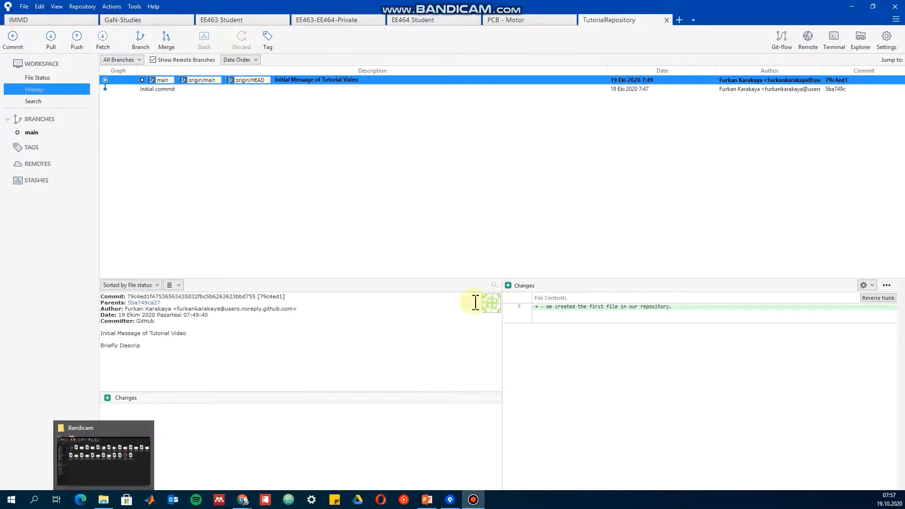
# Switch to File Explorer and open the cloned TutorialRepository folder in Belgeler.
pyautogui.click(103, 499)
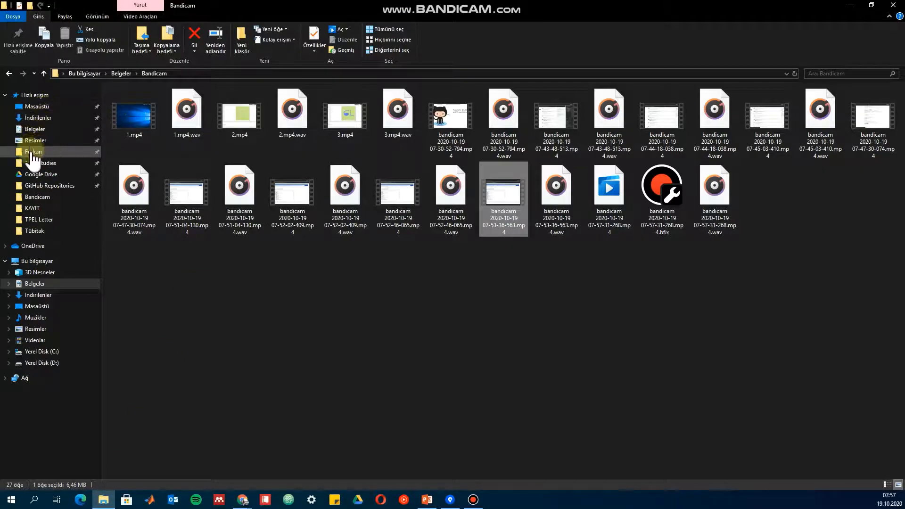
pyautogui.click(34, 141)
pyautogui.click(35, 129)
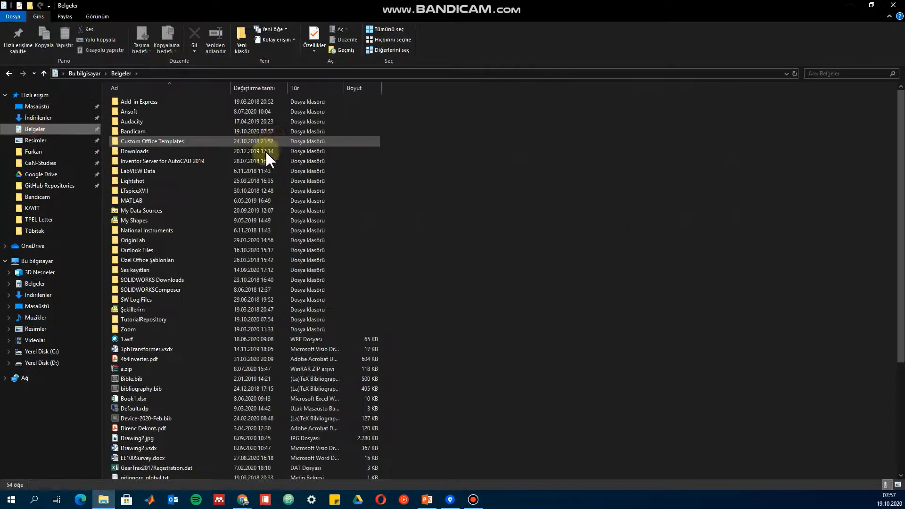
pyautogui.doubleClick(214, 318)
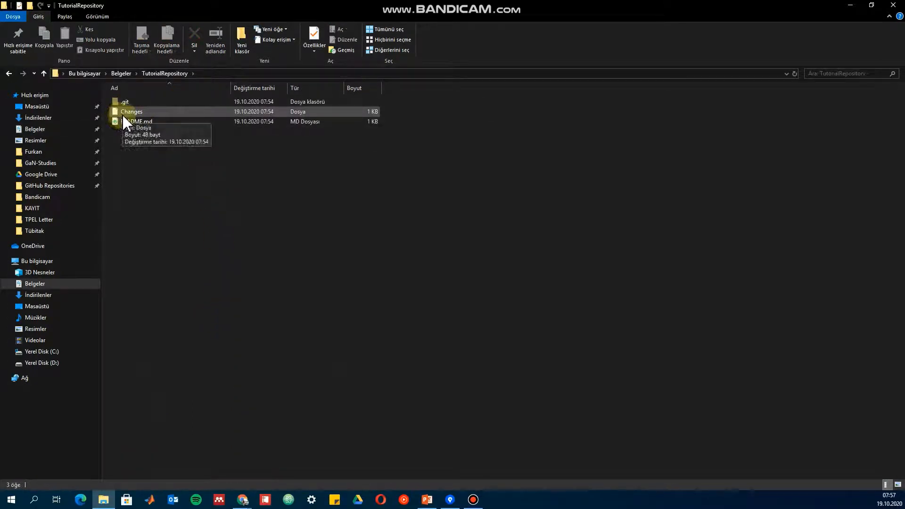
# Open the Changes file from the cloned folder with Not Defteri.
pyautogui.click(137, 112)
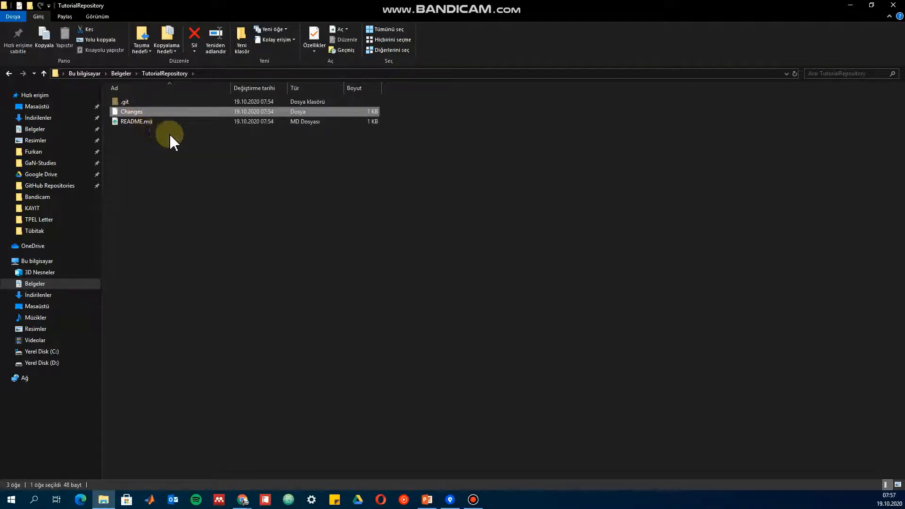
pyautogui.press('Return')
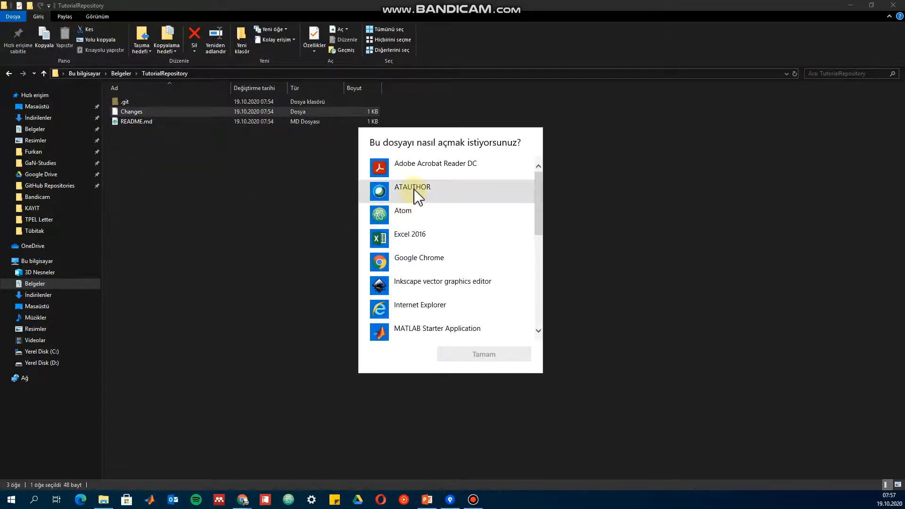
pyautogui.scroll(-3, 414, 282)
pyautogui.click(414, 241)
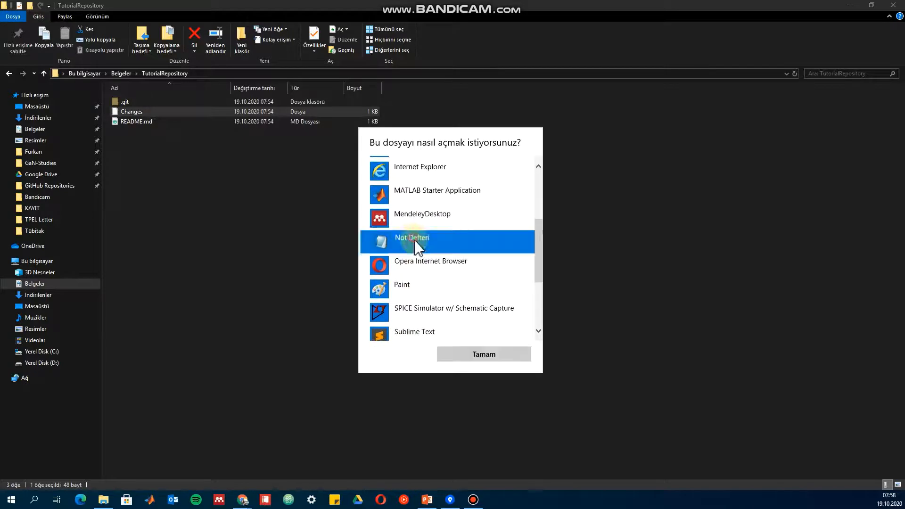
pyautogui.click(455, 357)
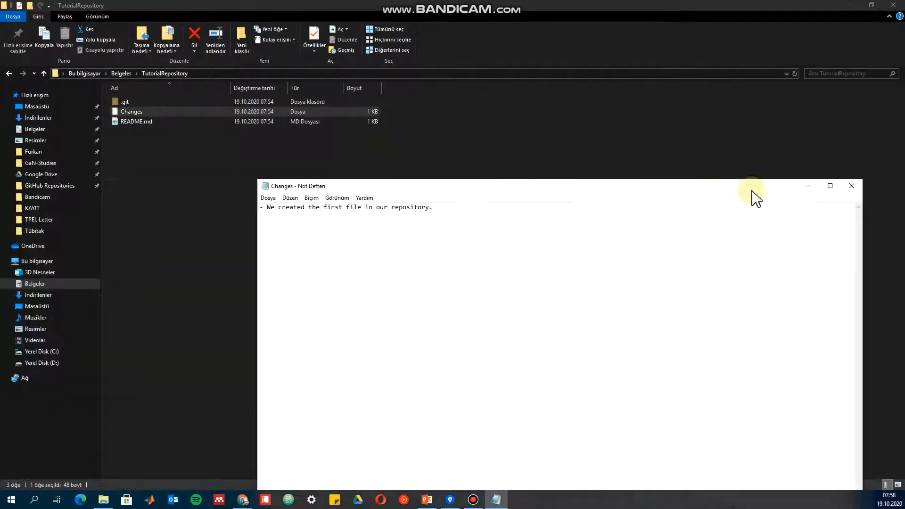
# Add a blank line and "- This is the third version of our project." below the existing text, then save and close the file.
pyautogui.click(453, 196)
pyautogui.click(448, 147)
pyautogui.press('Return')
pyautogui.press('Return')
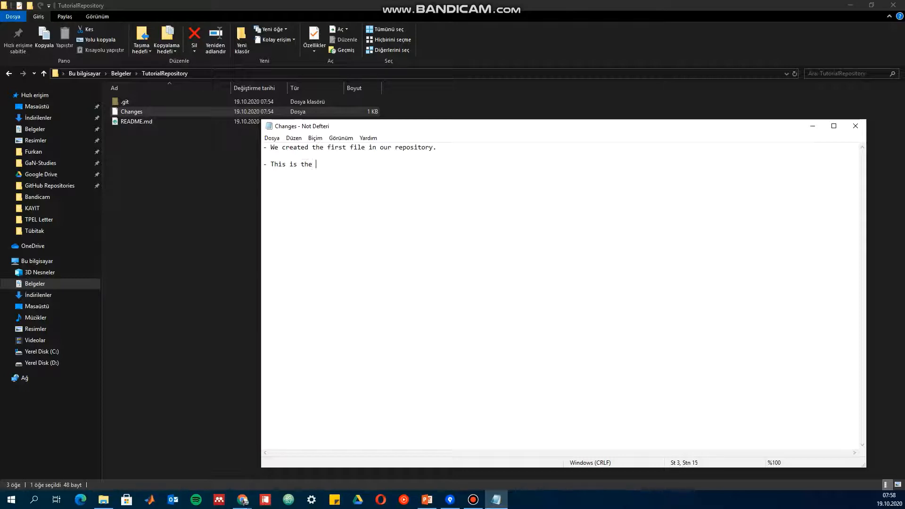
pyautogui.write('our project.')
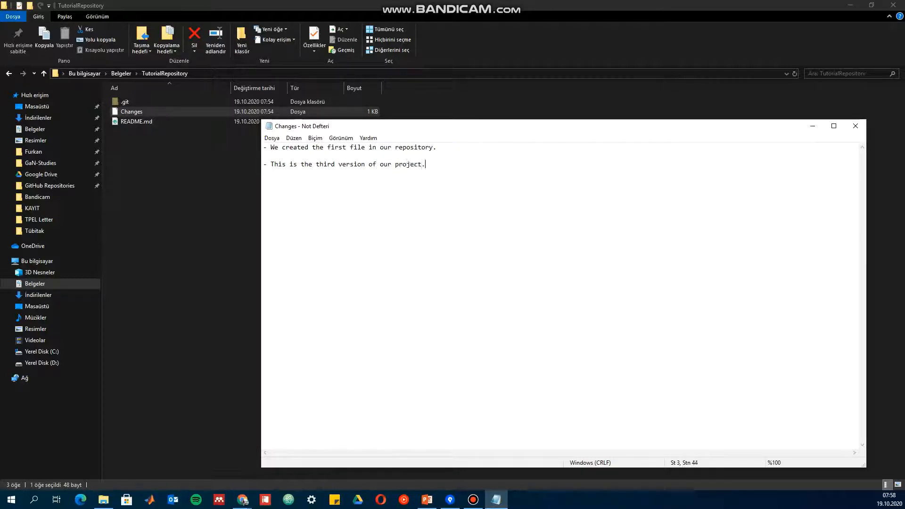
pyautogui.hotkey('ctrl', 's')
pyautogui.click(855, 126)
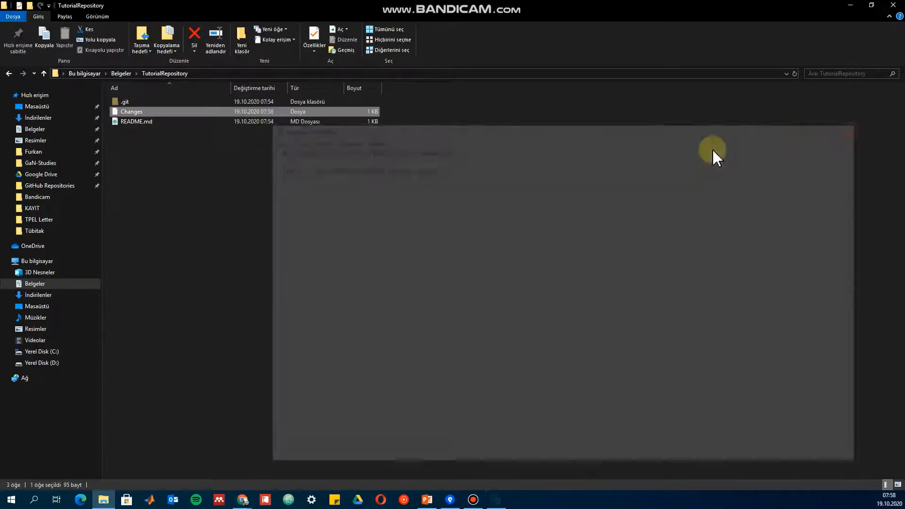
# In Sourcetree, stage the modified Changes file and commit it with the message "In the third version, we have changed the changes document.".
pyautogui.click(450, 499)
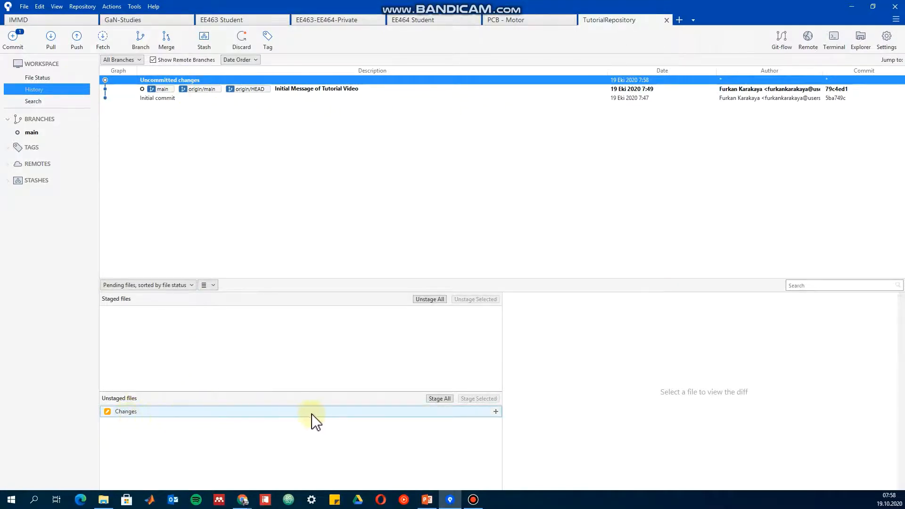
pyautogui.click(344, 412)
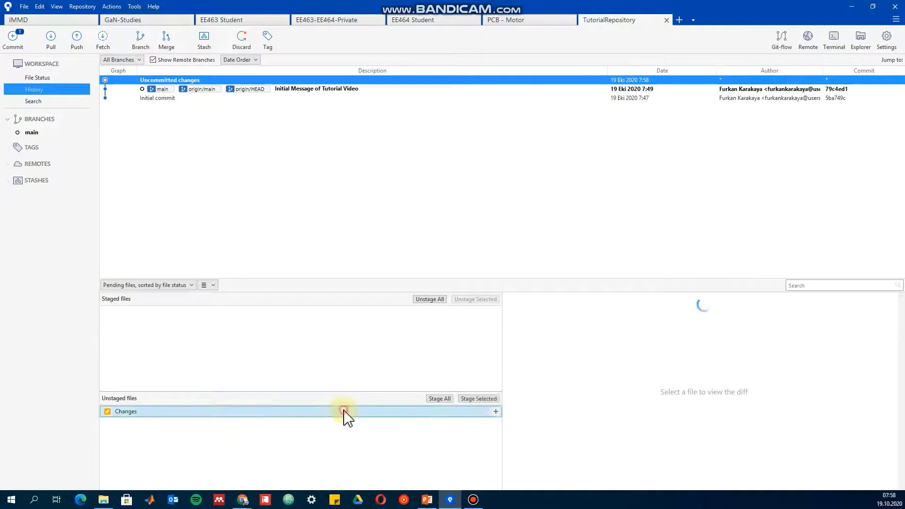
pyautogui.click(441, 400)
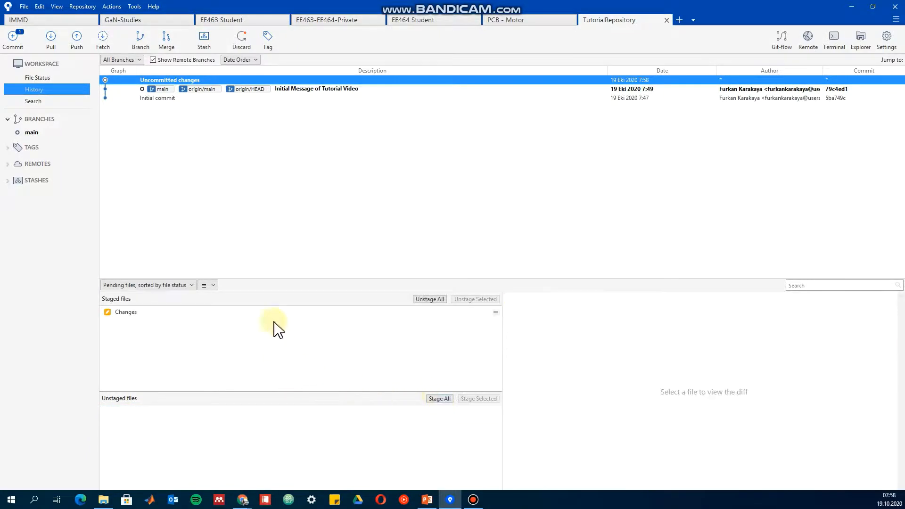
pyautogui.click(53, 77)
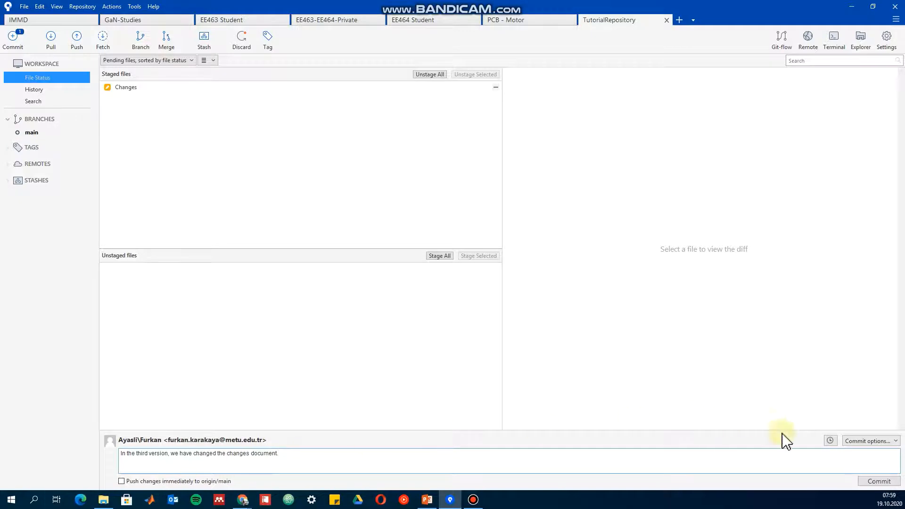
pyautogui.click(878, 486)
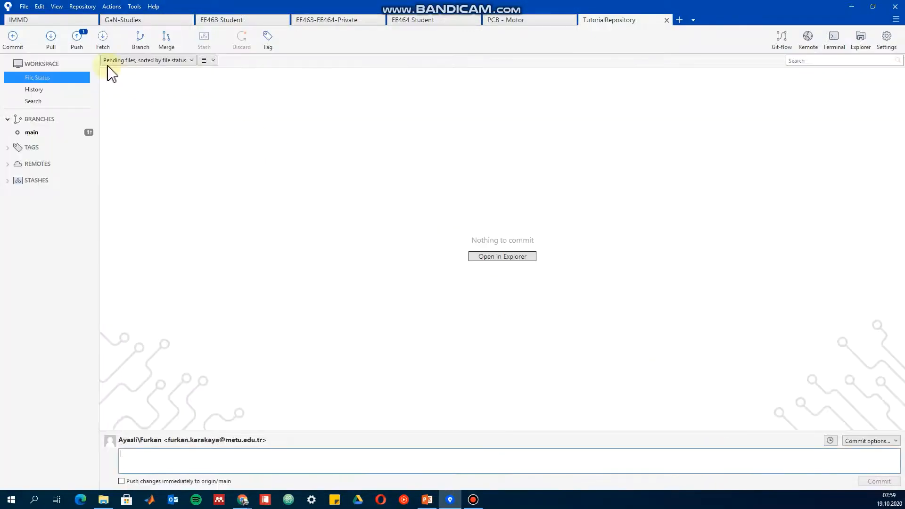
# Push the local main branch to main on origin, showing the full output, and close the push report.
pyautogui.click(81, 44)
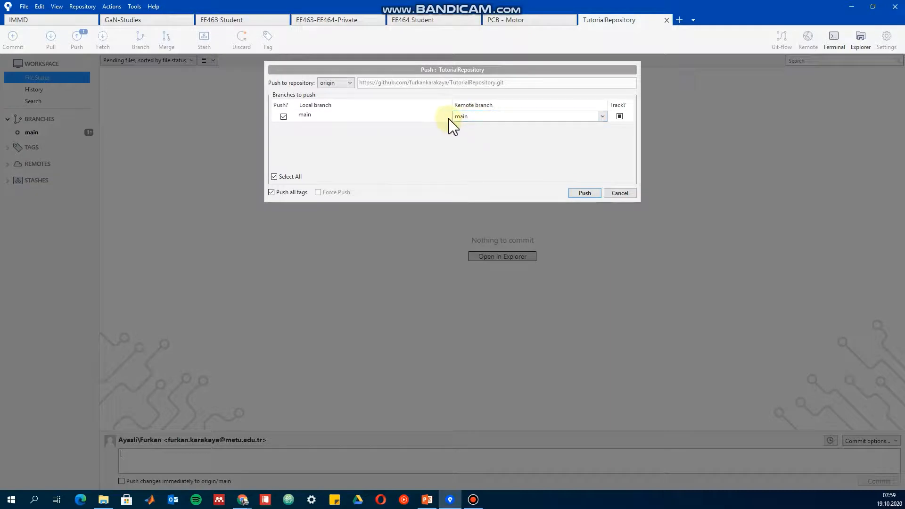
pyautogui.click(581, 194)
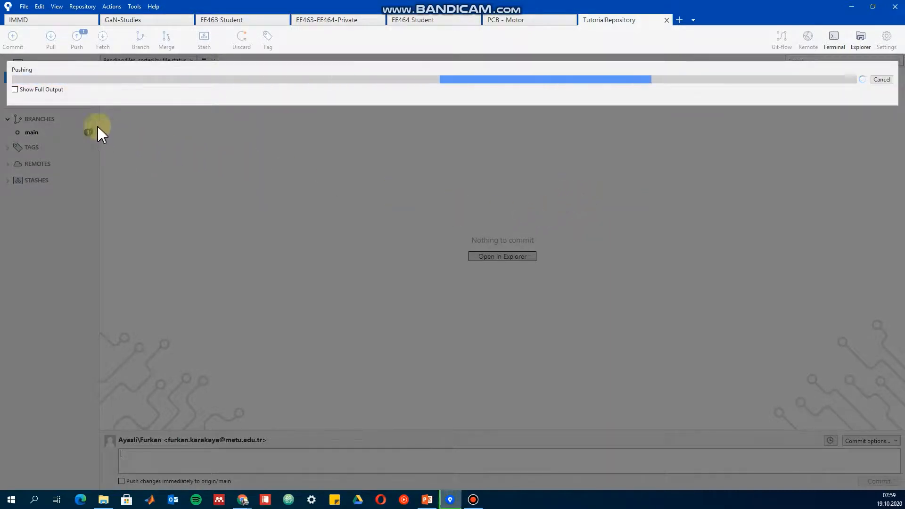
pyautogui.click(56, 91)
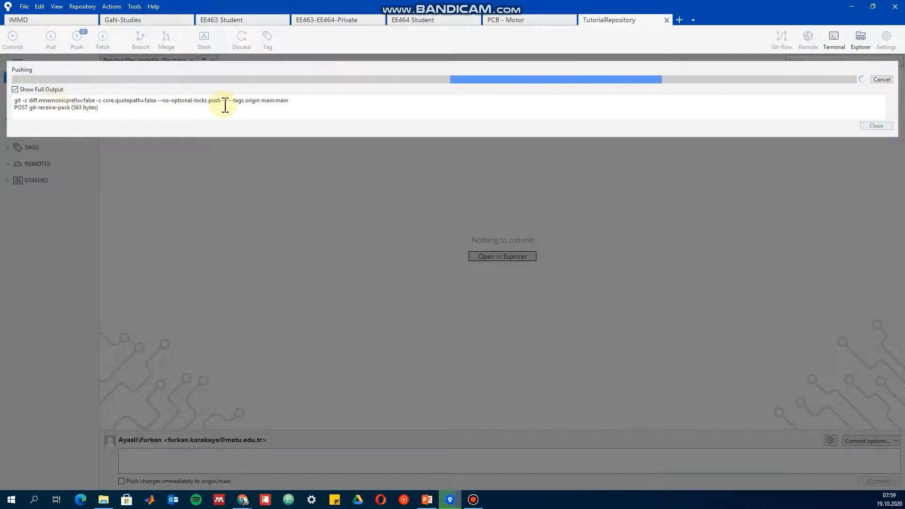
pyautogui.click(876, 183)
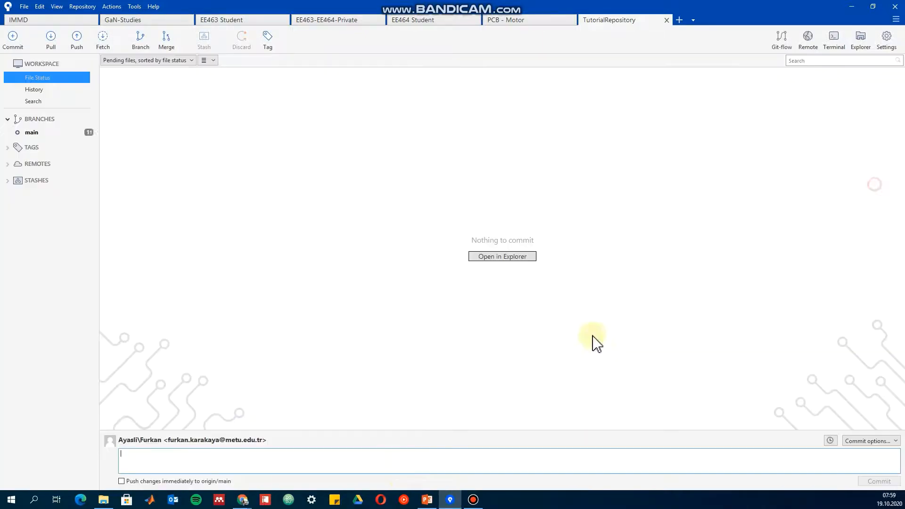
# Switch to the repository page on GitHub in Chrome and review the updated Changes file and the main branch's commit history.
pyautogui.moveTo(243, 500)
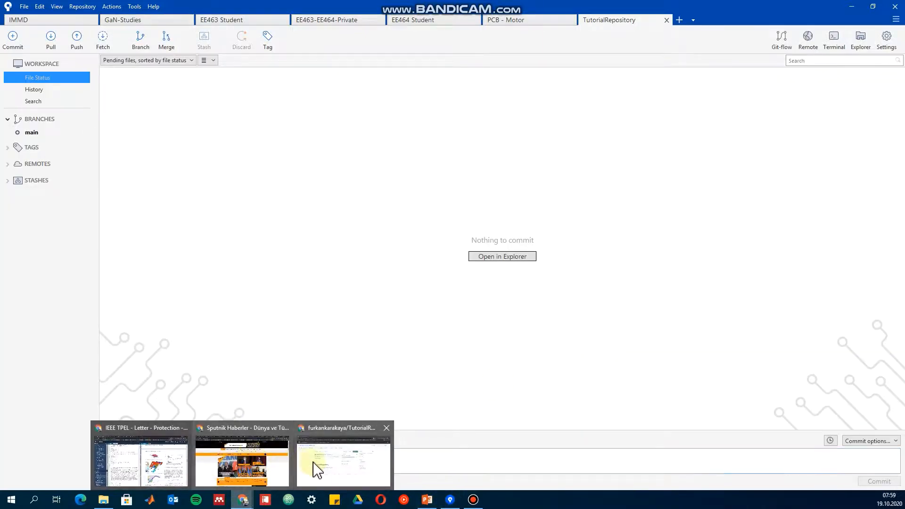
pyautogui.click(343, 464)
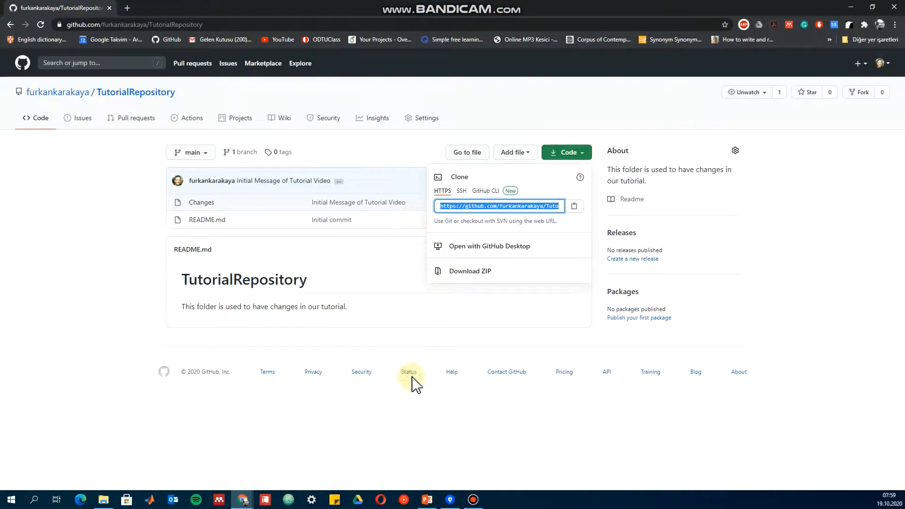
pyautogui.click(103, 249)
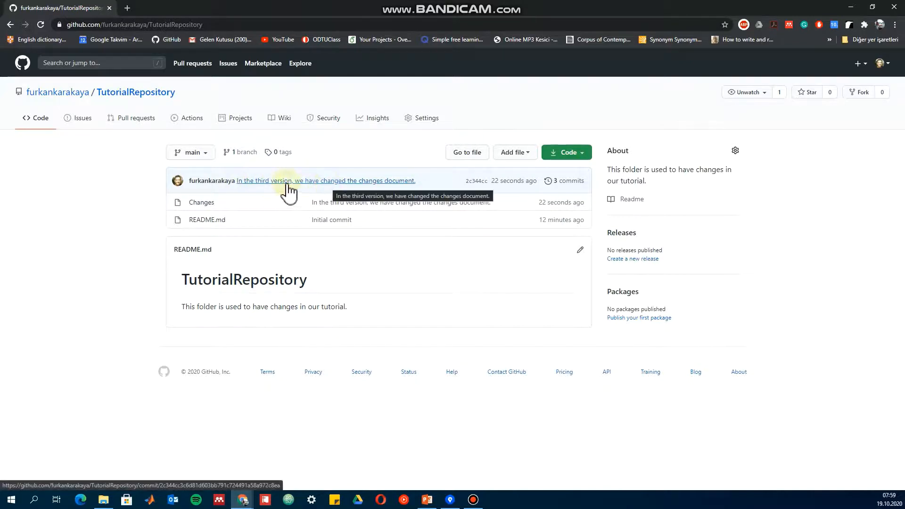
pyautogui.click(206, 204)
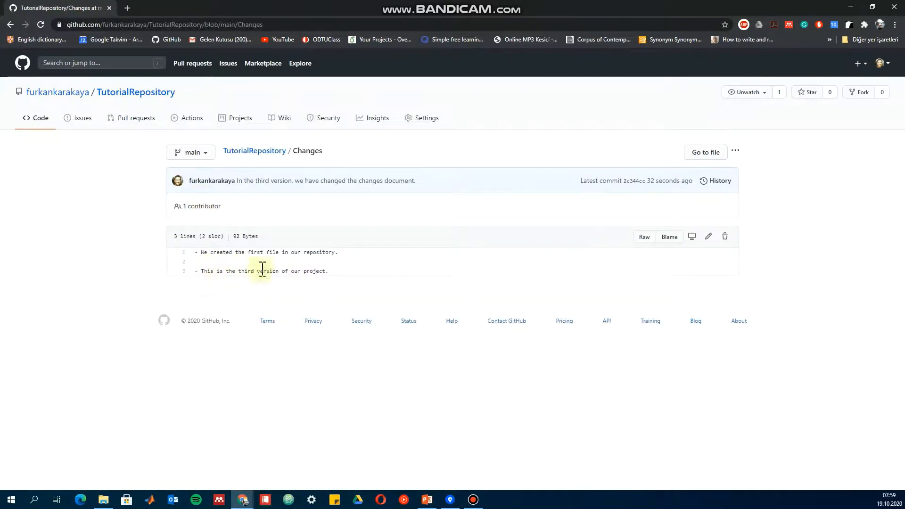
pyautogui.click(132, 94)
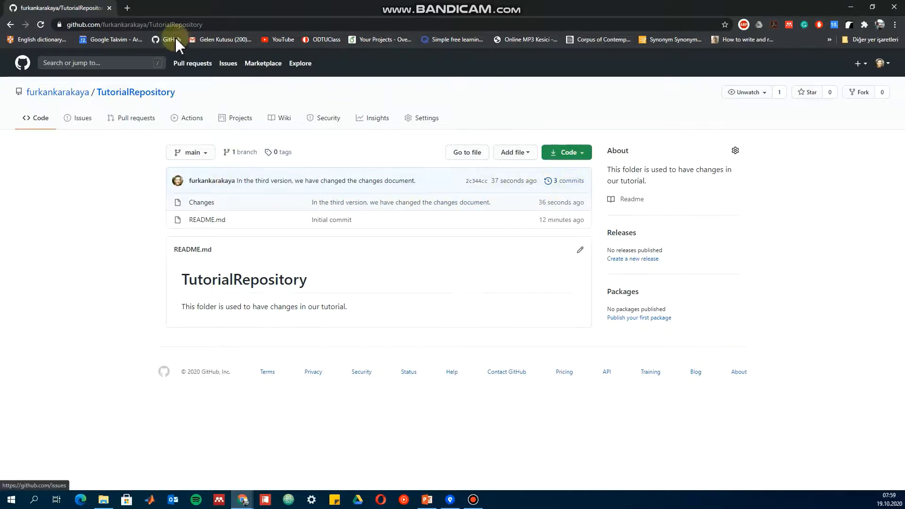
pyautogui.click(572, 182)
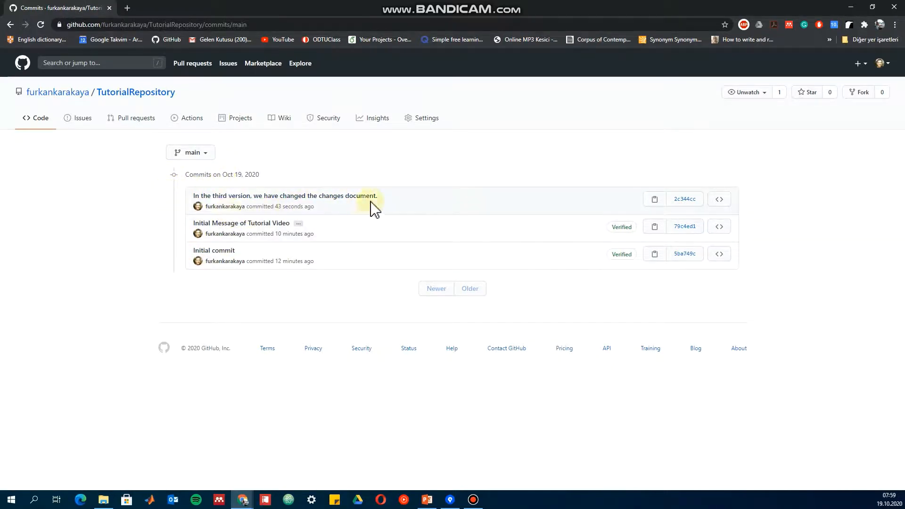
# Open the third-version commit, post the comment "This version is pretty good. Cgs." and give that comment a thumbs-up reaction.
pyautogui.click(308, 196)
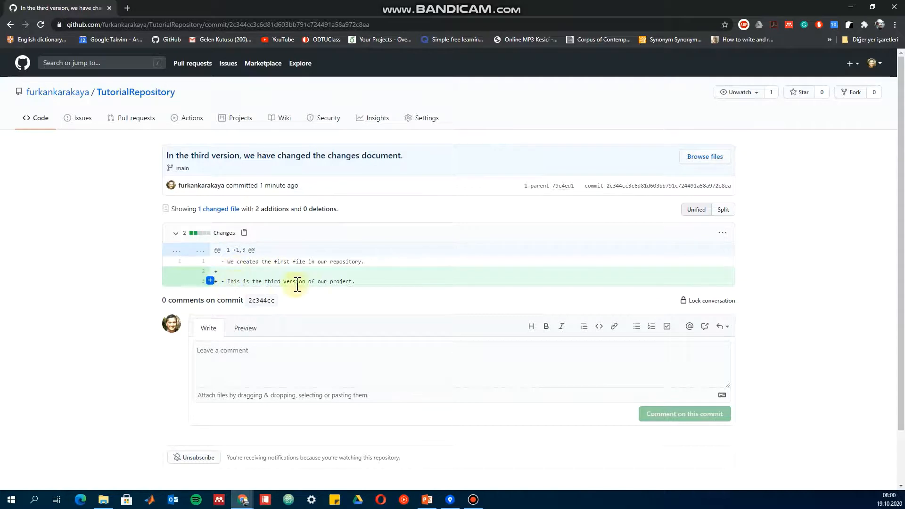
pyautogui.click(241, 362)
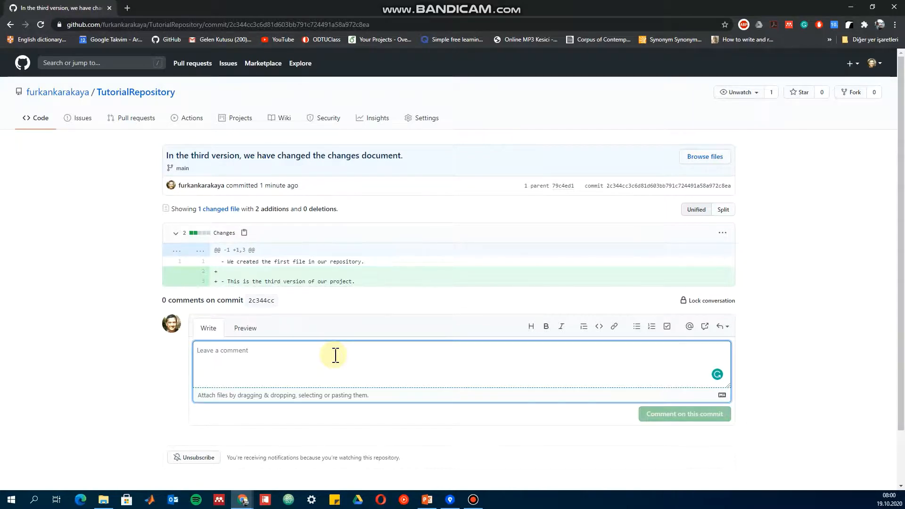
pyautogui.write('This version is pretty good. Cgs.')
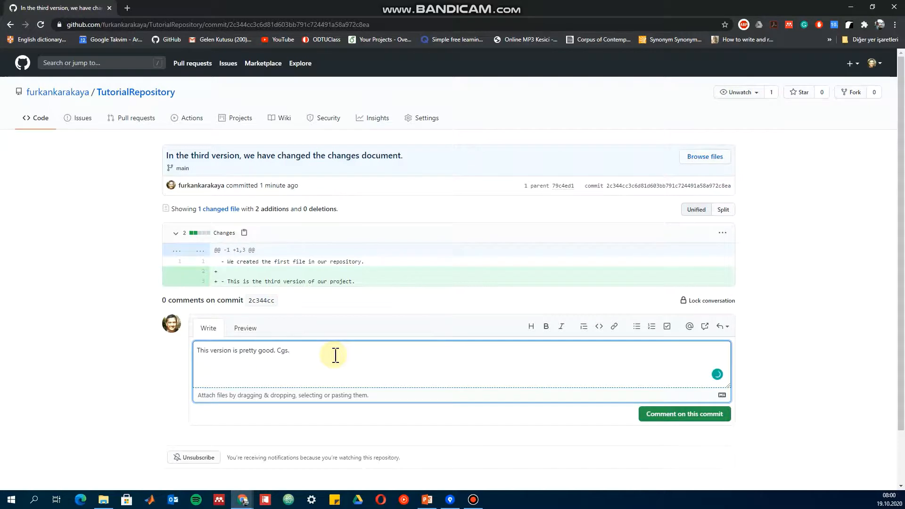
pyautogui.click(692, 417)
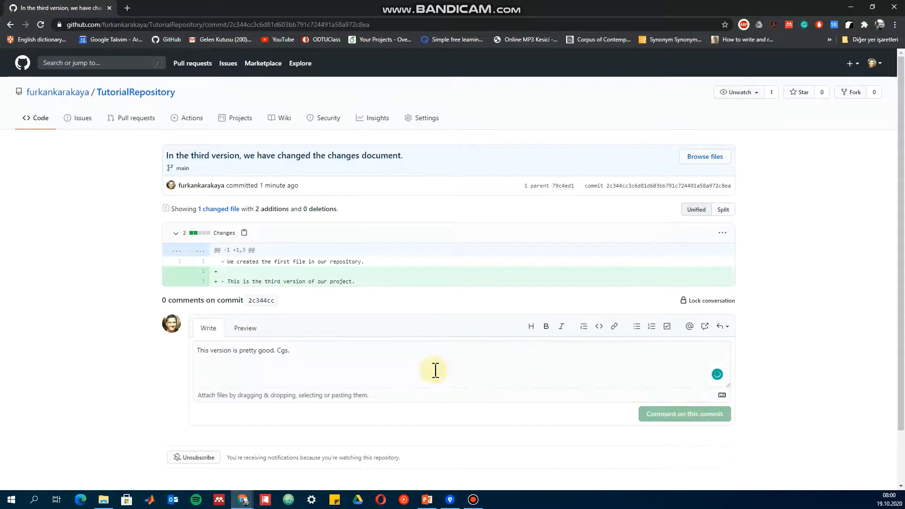
pyautogui.click(522, 330)
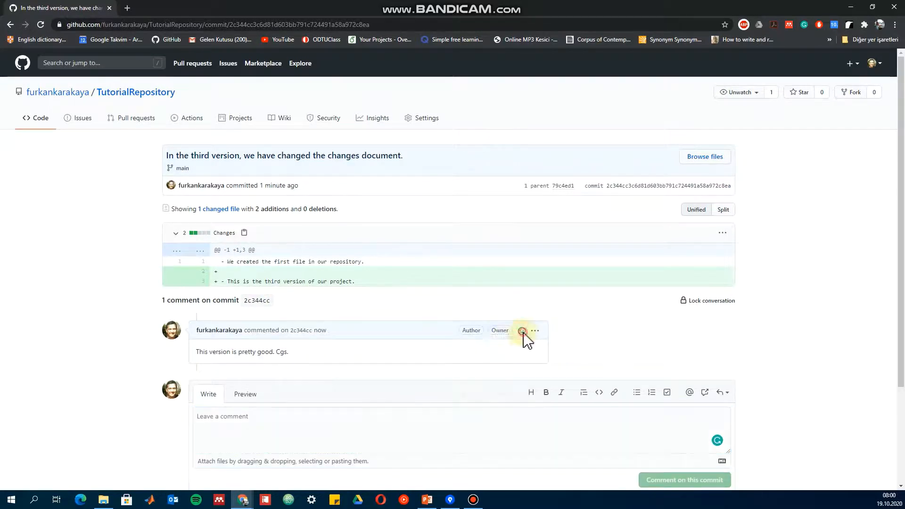
pyautogui.click(470, 368)
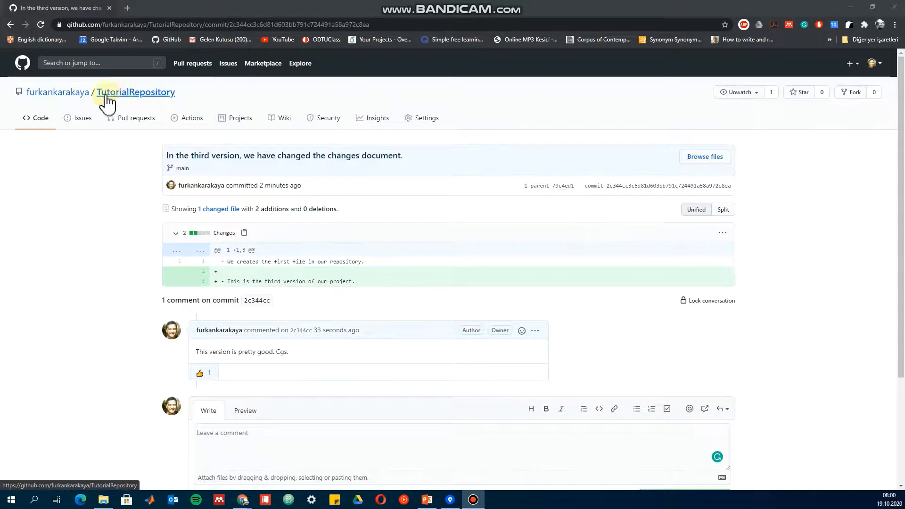
# Start a new file named "Teammate Work" in TutorialRepository and enter "Trial version" as its content.
pyautogui.click(165, 93)
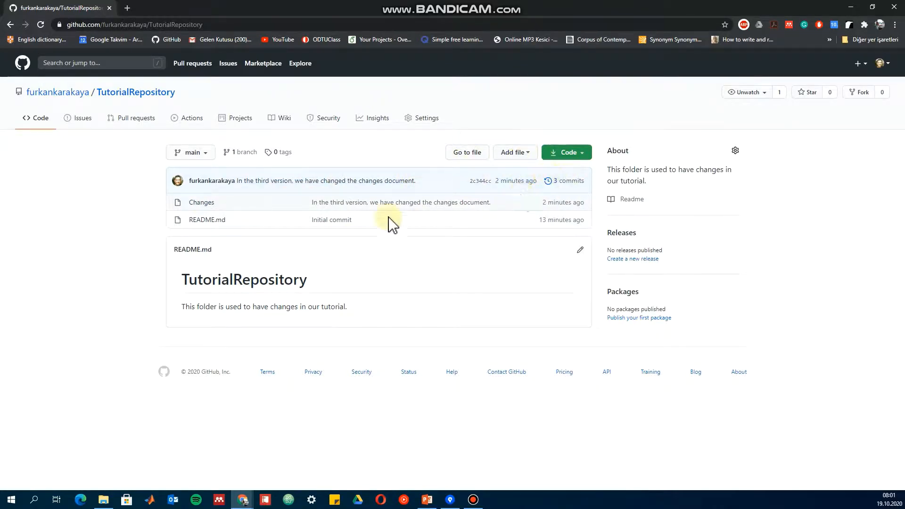
pyautogui.click(584, 155)
pyautogui.click(506, 153)
pyautogui.click(508, 156)
pyautogui.click(500, 171)
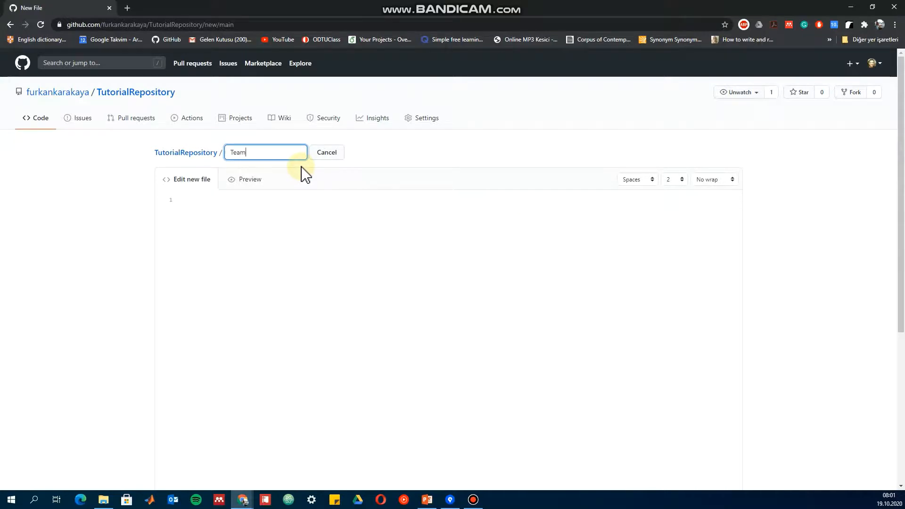
pyautogui.click(286, 220)
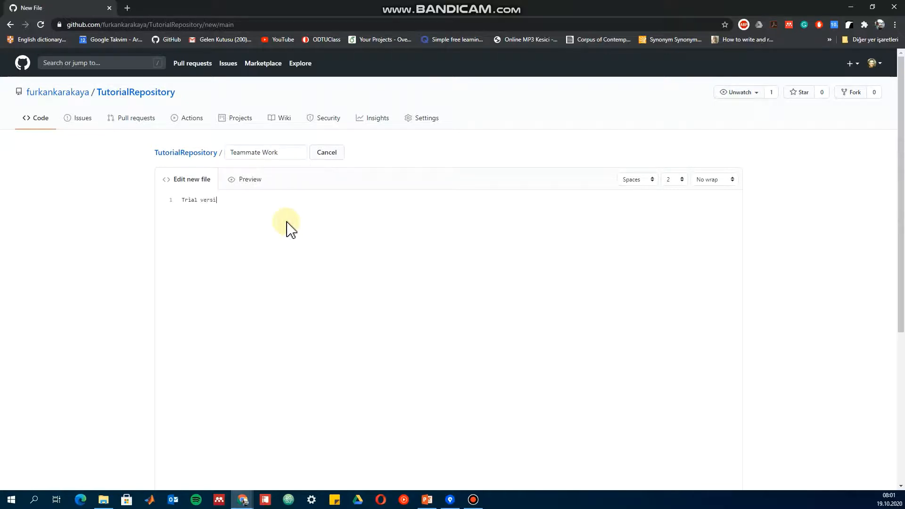
# Commit the new file directly to the main branch with the message "Done by teammate".
pyautogui.scroll(-5, 278, 220)
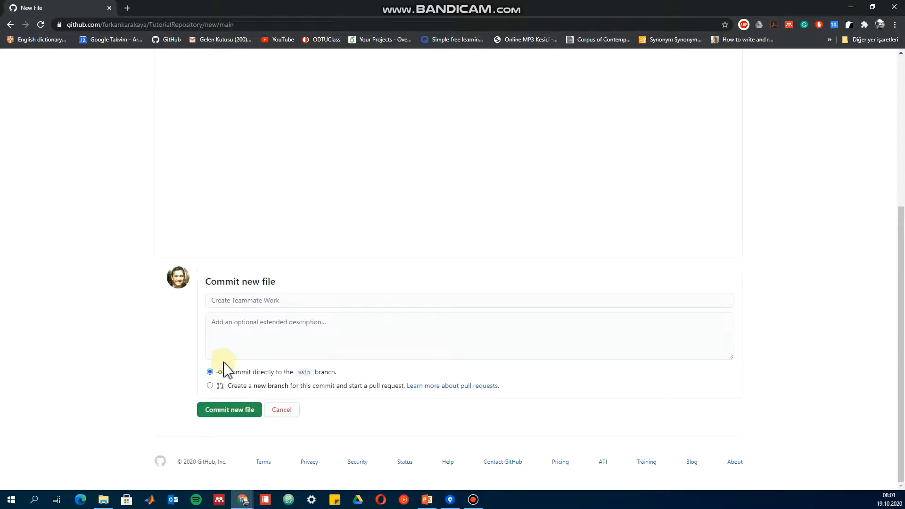
pyautogui.click(240, 299)
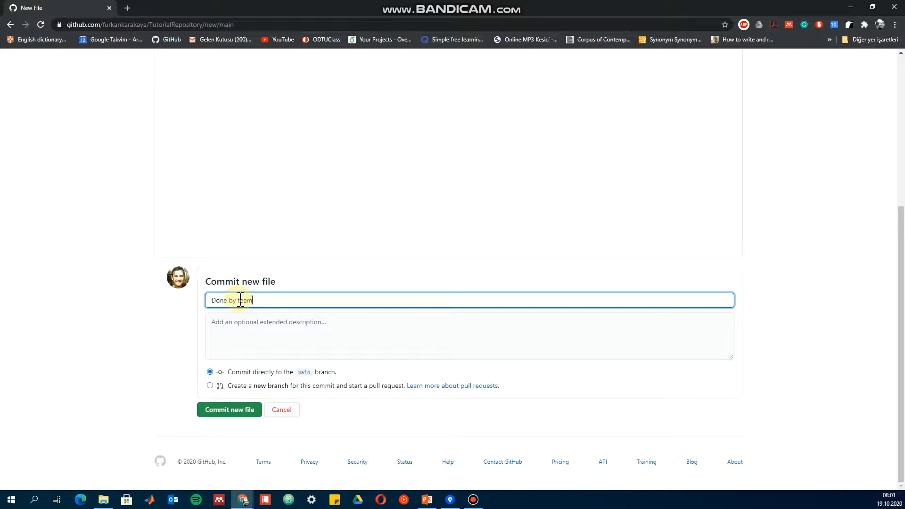
pyautogui.click(244, 410)
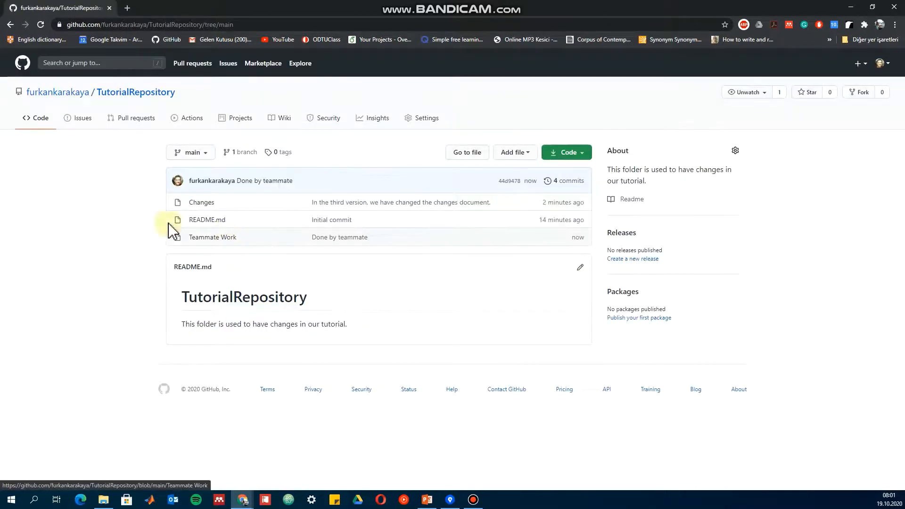
# Switch to Sourcetree and fetch TutorialRepository from all remotes.
pyautogui.click(450, 500)
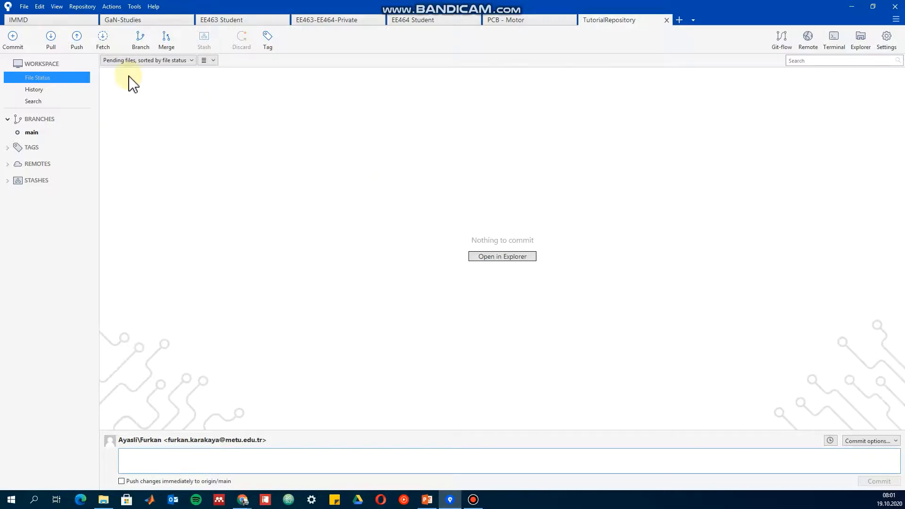
pyautogui.click(103, 42)
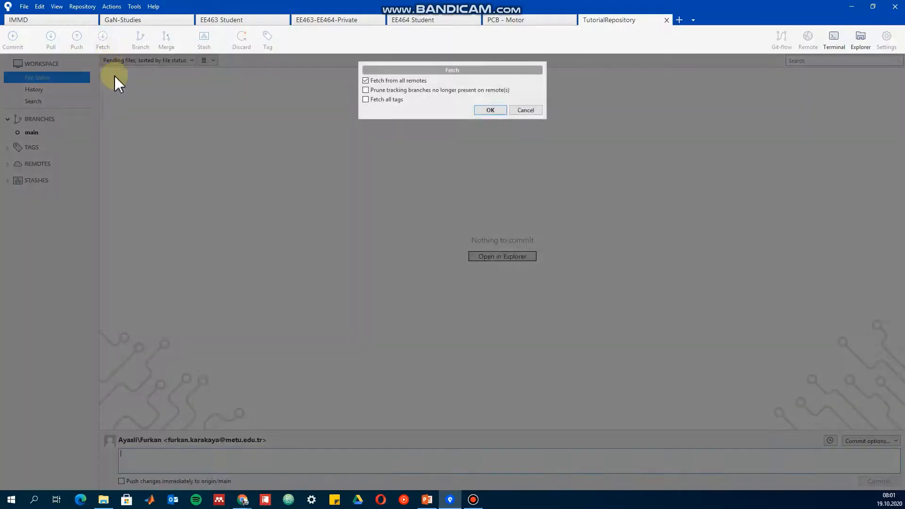
pyautogui.click(493, 110)
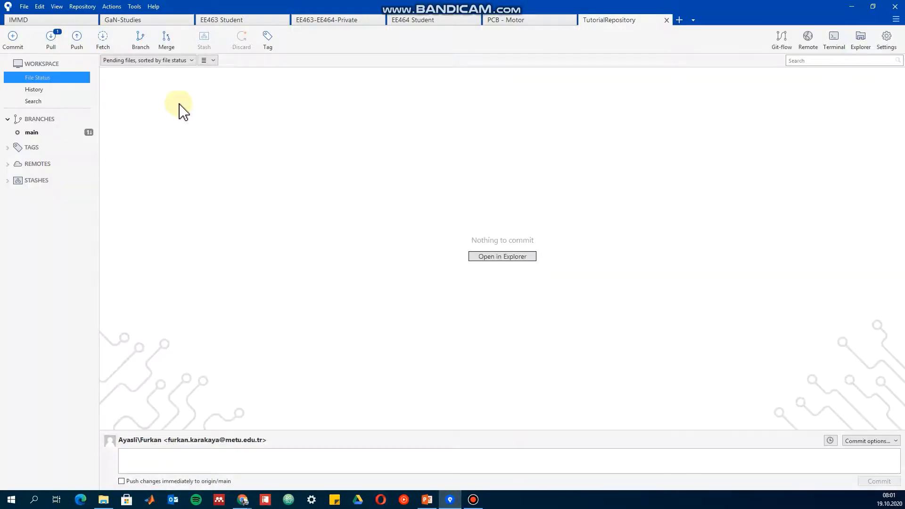
# Show the main branch's history and pull main from origin into the local main branch.
pyautogui.click(63, 135)
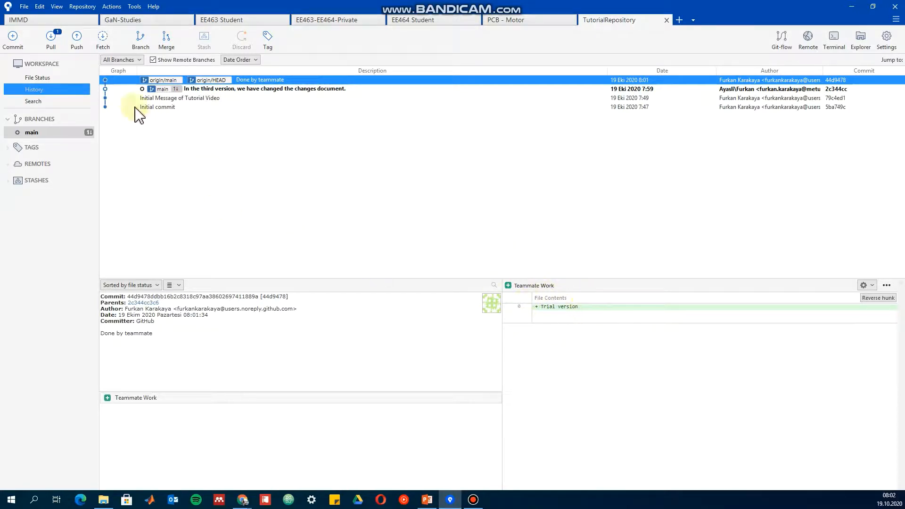
pyautogui.click(51, 39)
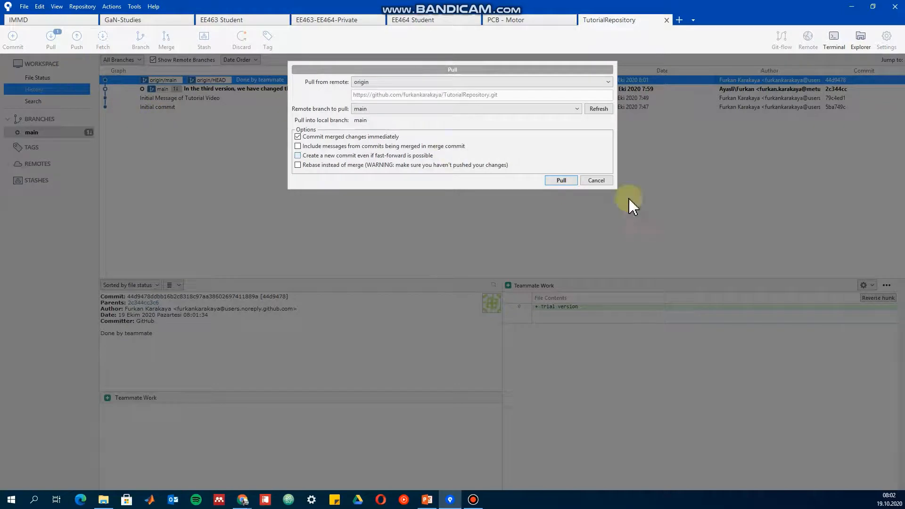
pyautogui.click(556, 182)
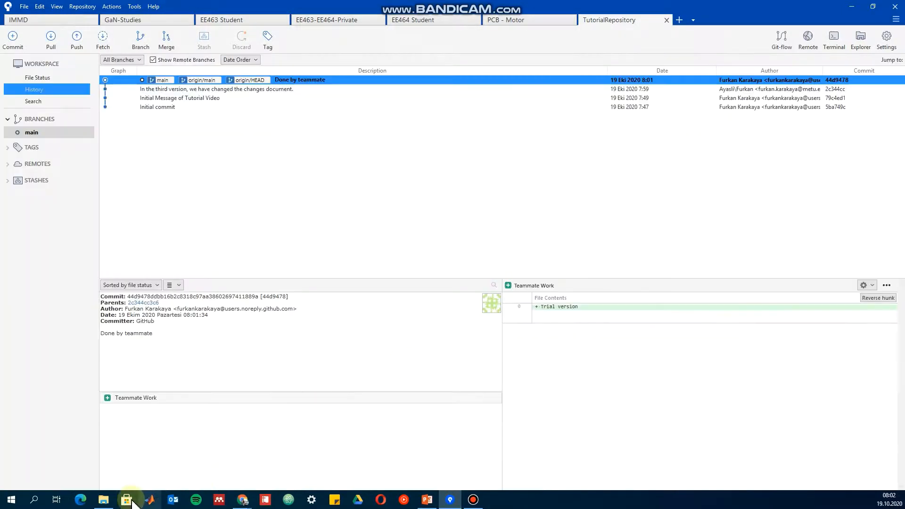
# In File Explorer, open the pulled Teammate Work file with Notepad to check its content, then close the file and the folder.
pyautogui.click(103, 499)
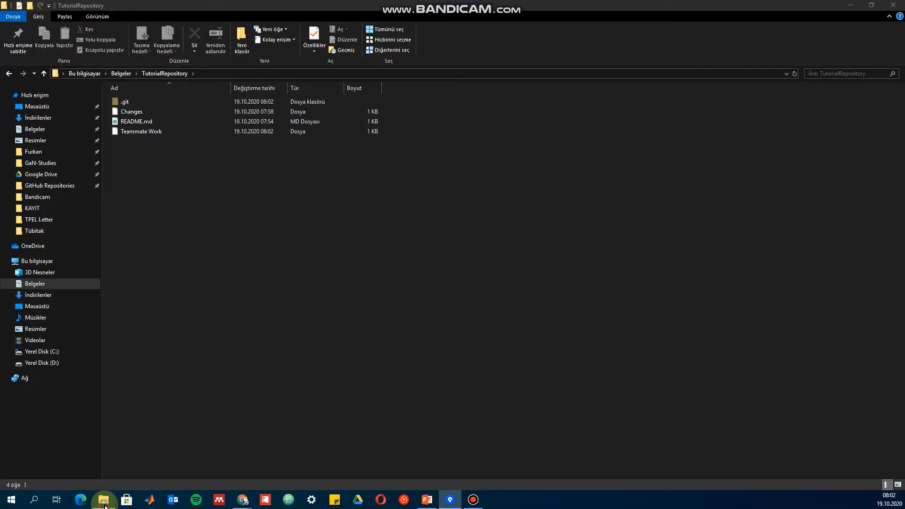
pyautogui.click(146, 132)
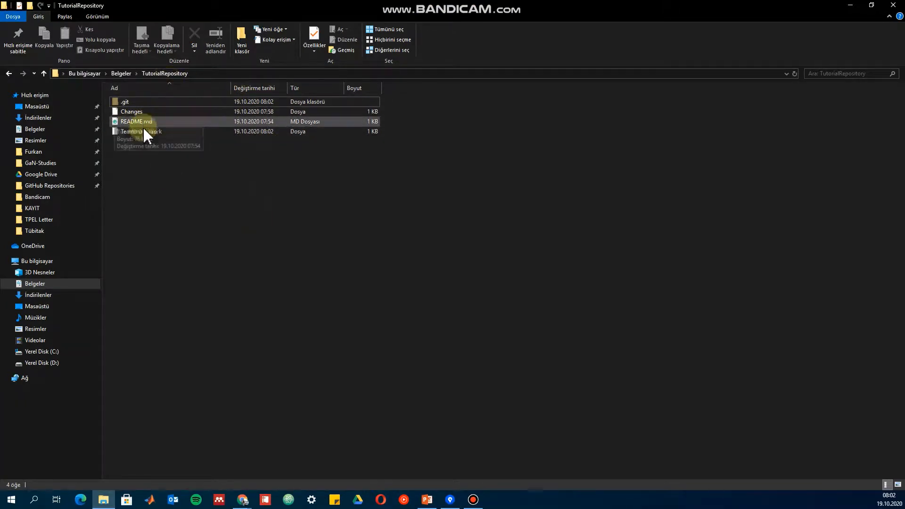
pyautogui.doubleClick(193, 133)
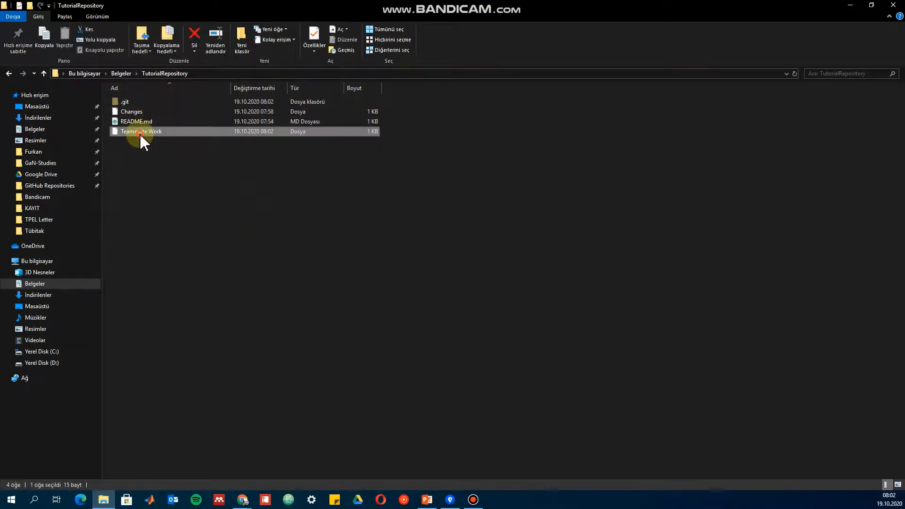
pyautogui.scroll(-5, 415, 292)
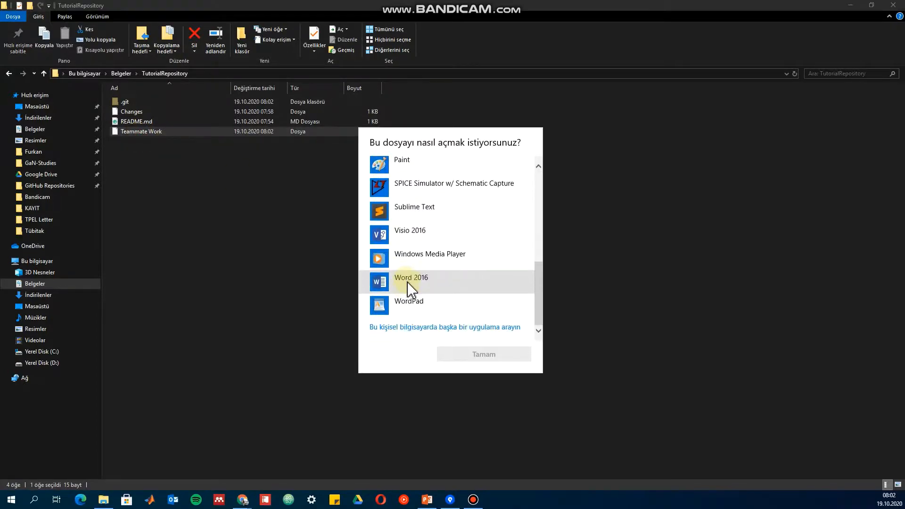
pyautogui.scroll(3, 404, 271)
pyautogui.click(404, 264)
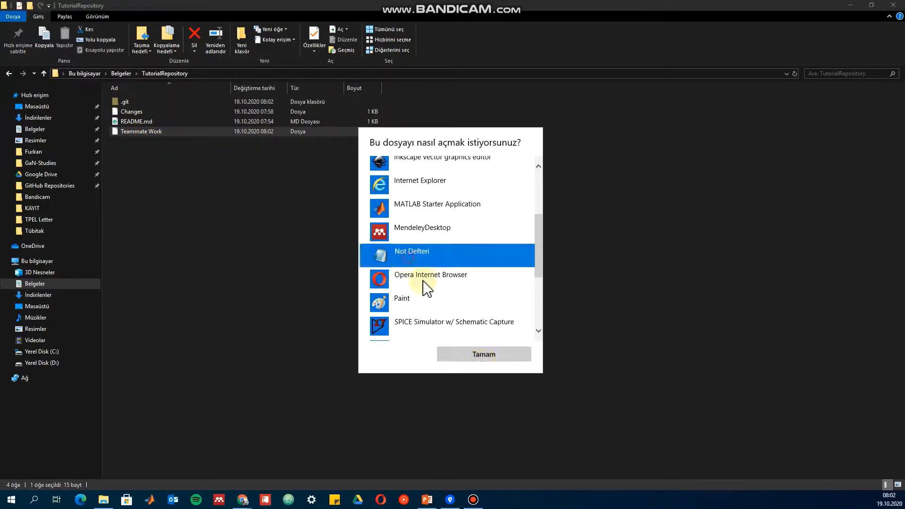
pyautogui.click(484, 354)
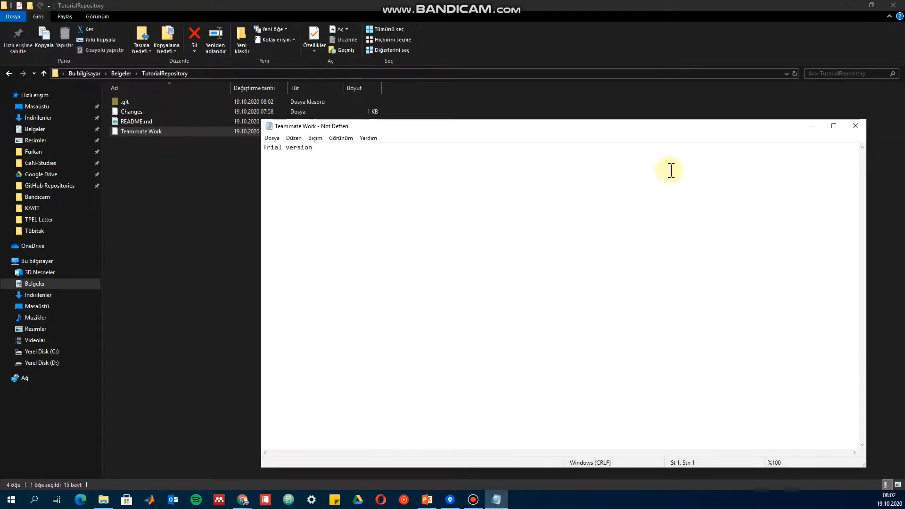
pyautogui.click(856, 128)
pyautogui.click(445, 238)
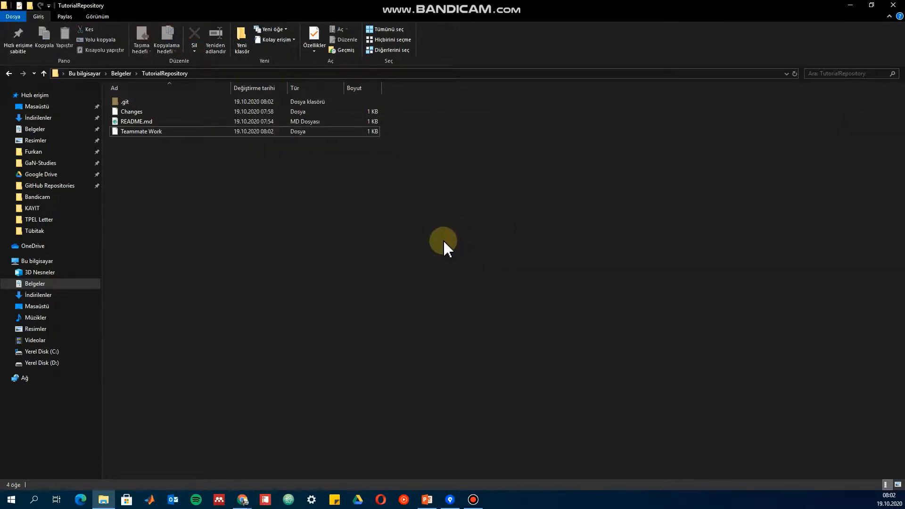
pyautogui.click(893, 5)
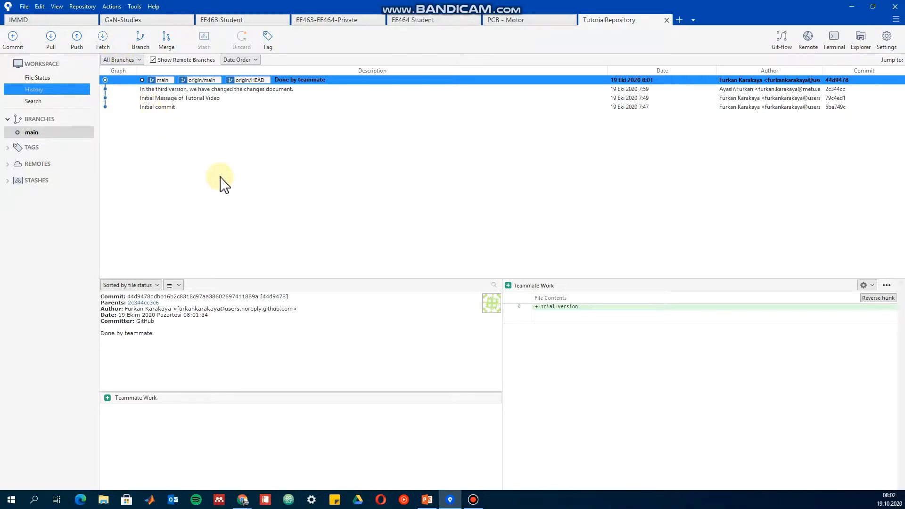
# Switch to GitHub in Chrome, go to the other account's profile through the address, and open its PCB-Motor repository.
pyautogui.hotkey('alt', 'Tab')
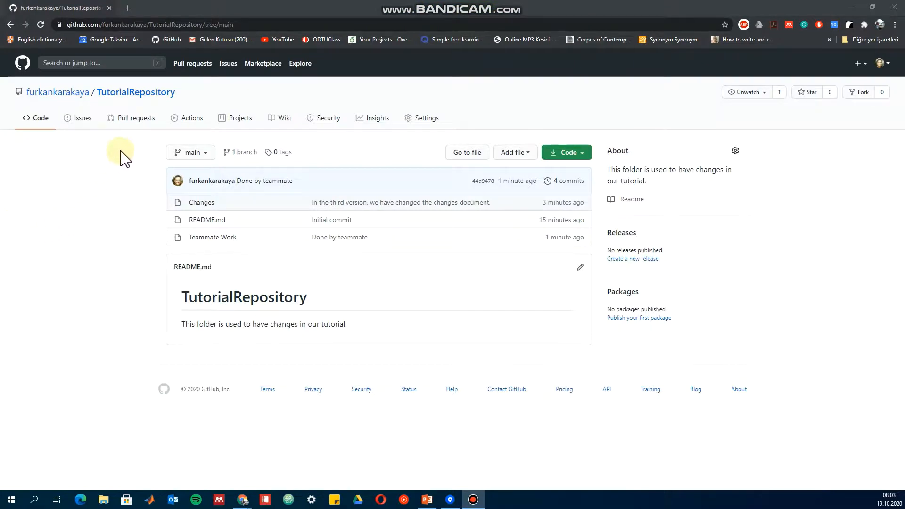
pyautogui.click(246, 25)
pyautogui.moveTo(262, 24); pyautogui.dragTo(126, 34)
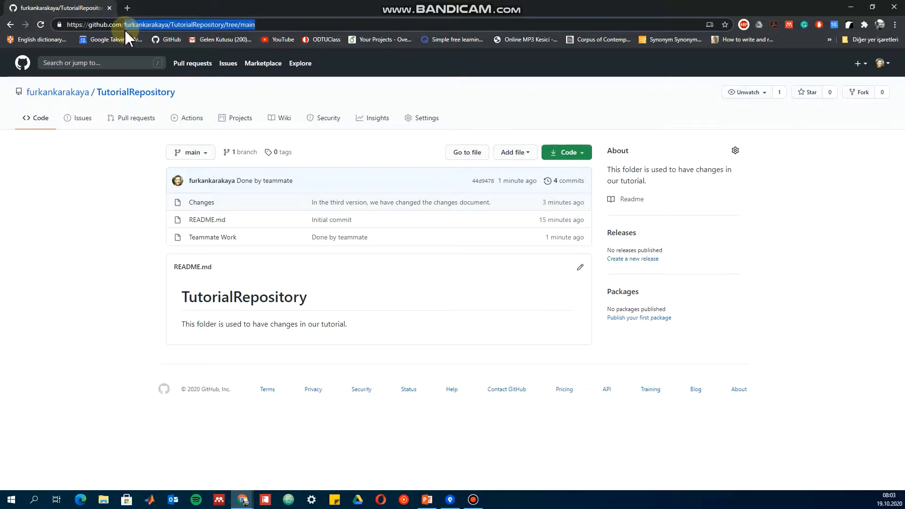
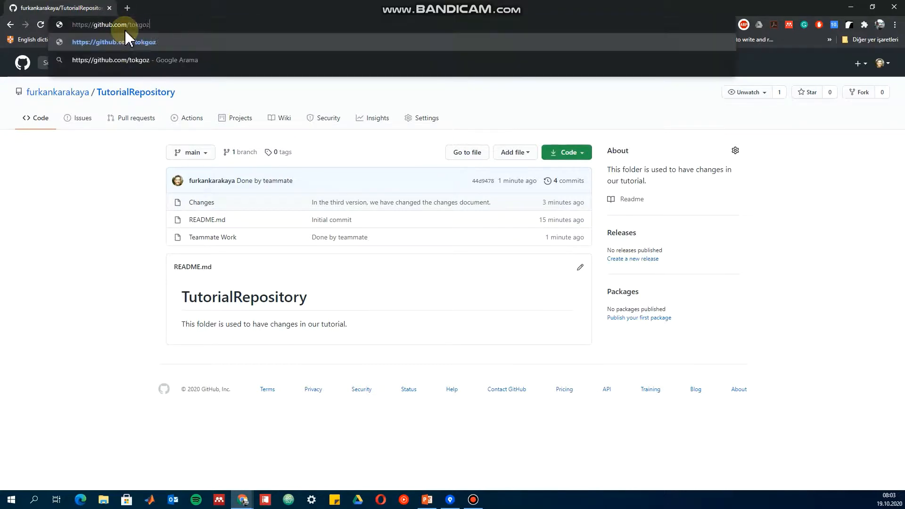
pyautogui.press('Return')
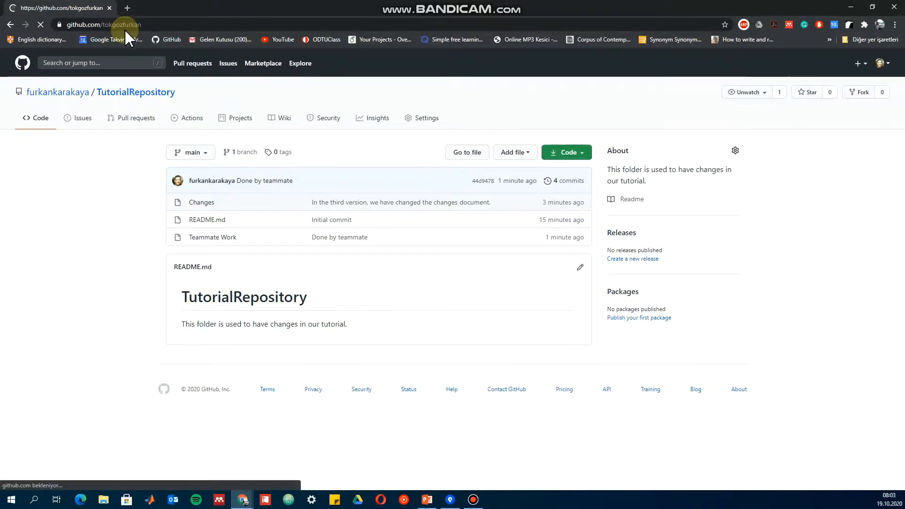
pyautogui.click(349, 153)
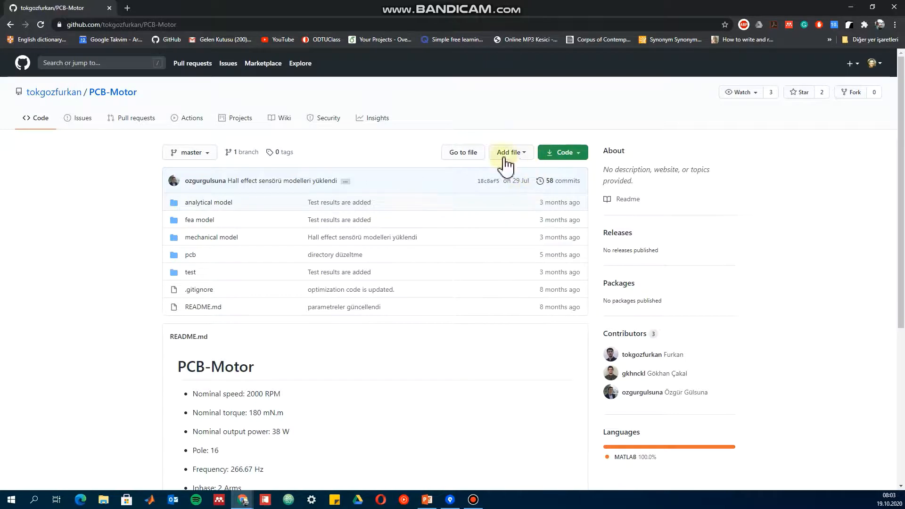
# Open PCB-Motor's README.md for editing and add "This is a trial of pull request." on line 31.
pyautogui.click(204, 309)
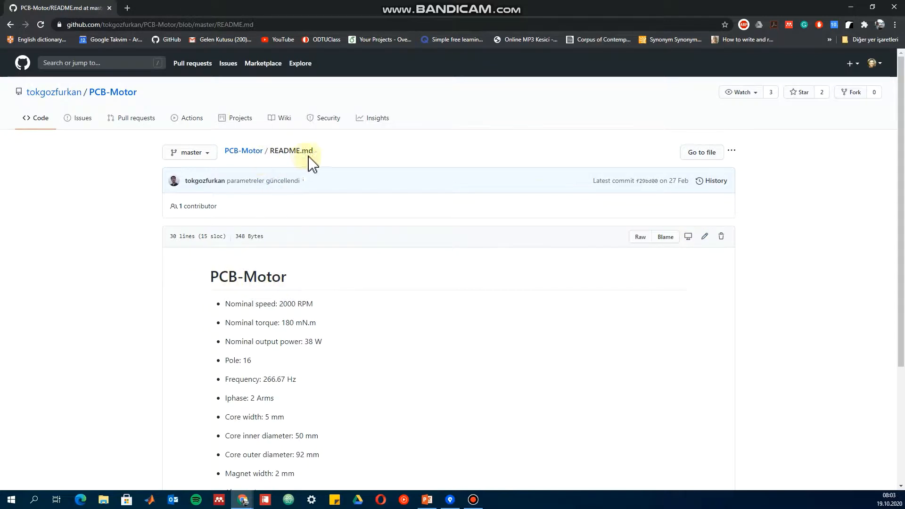
pyautogui.click(704, 237)
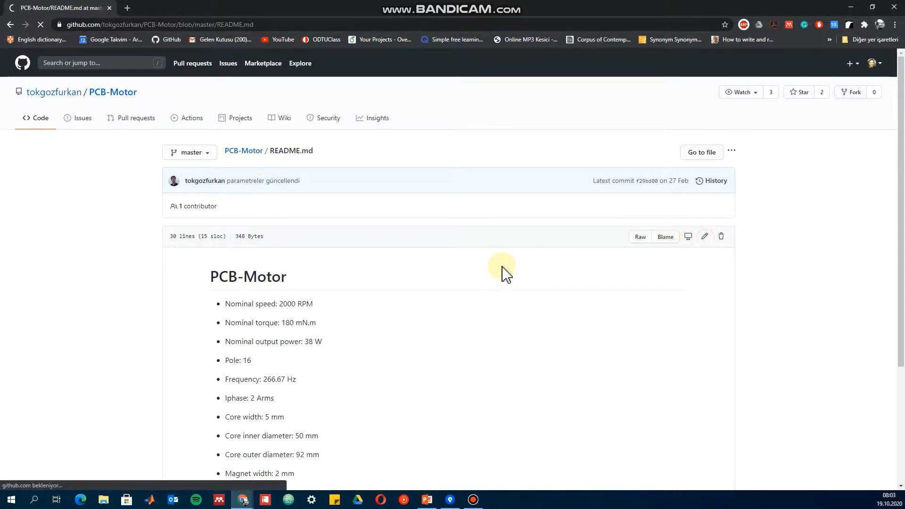
pyautogui.scroll(-2, 243, 289)
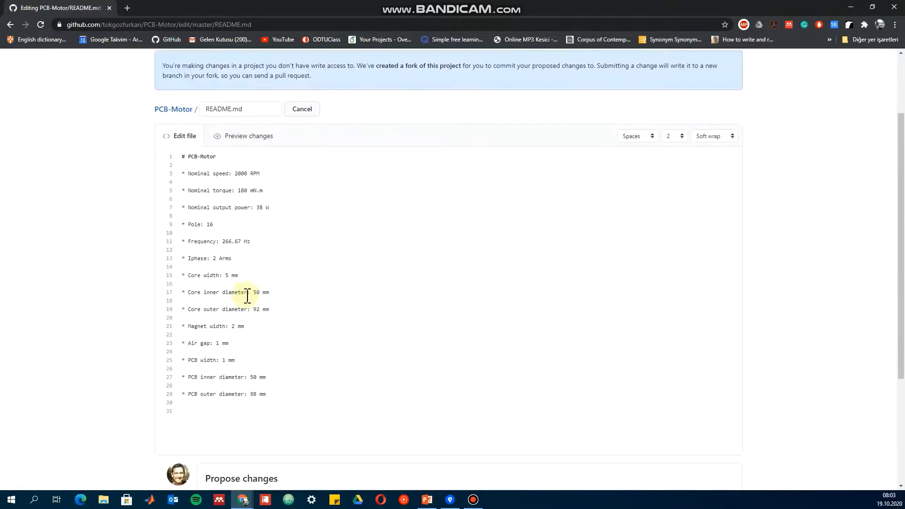
pyautogui.click(242, 417)
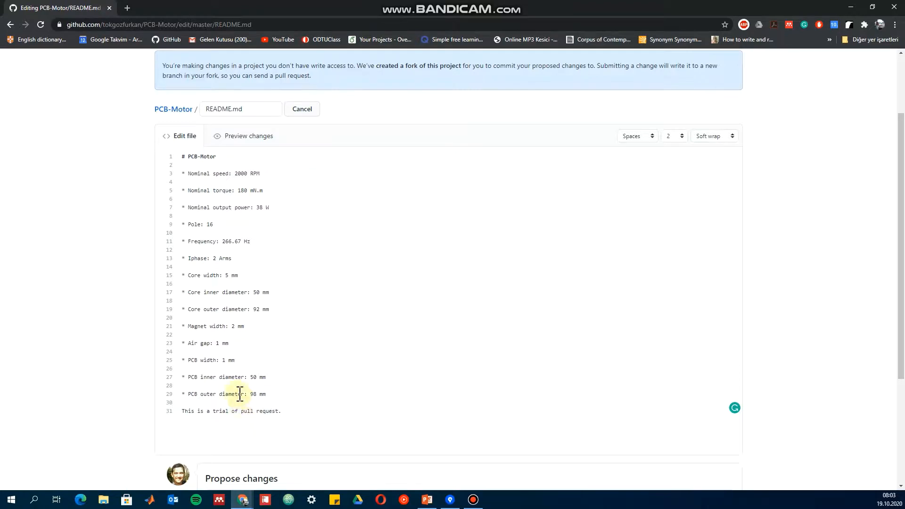
pyautogui.scroll(-4, 240, 396)
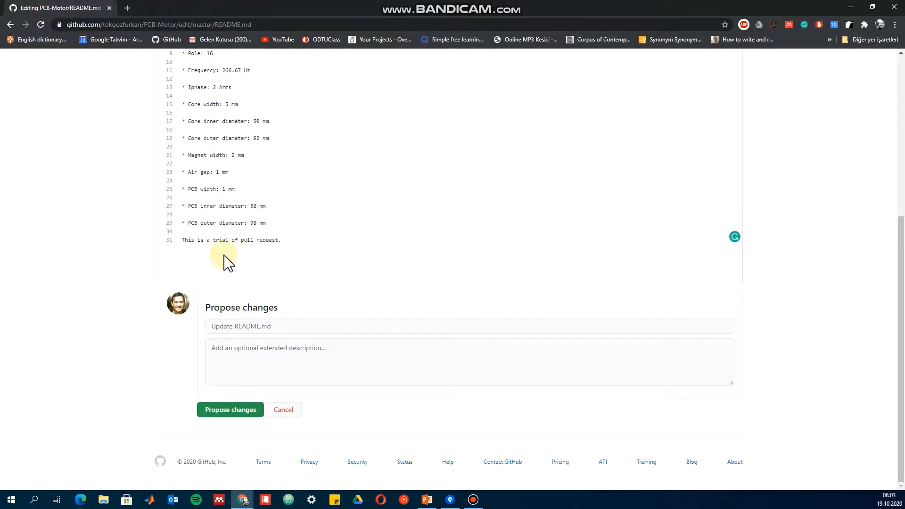
# Propose the README change with the summary "I have made a very significant change please accept :)".
pyautogui.click(243, 327)
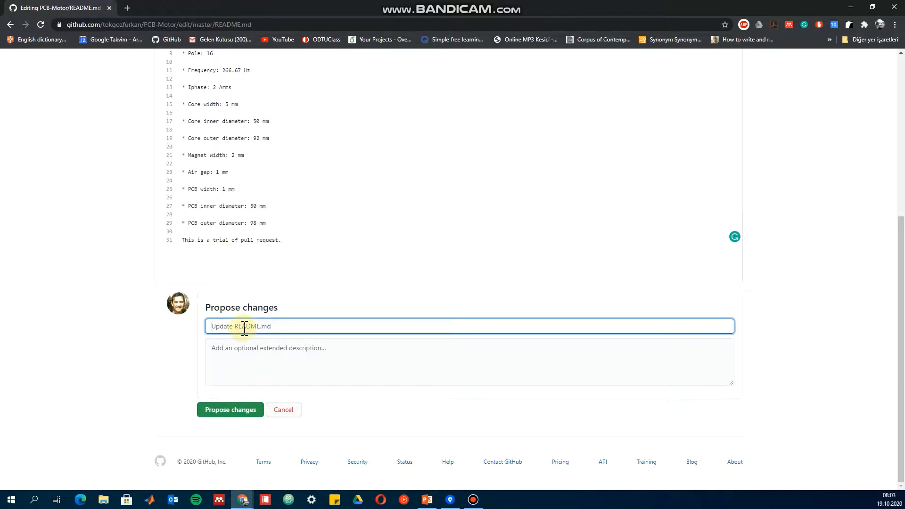
pyautogui.write('I h')
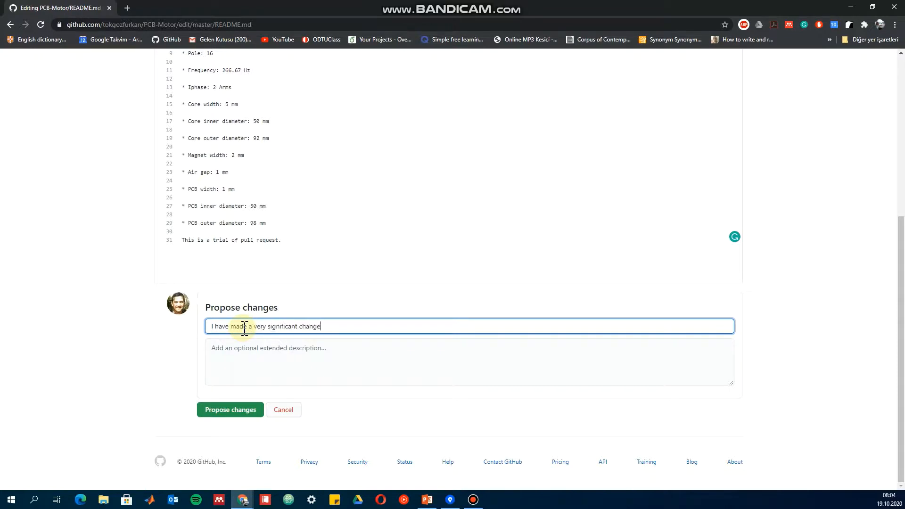
pyautogui.write('cept :)')
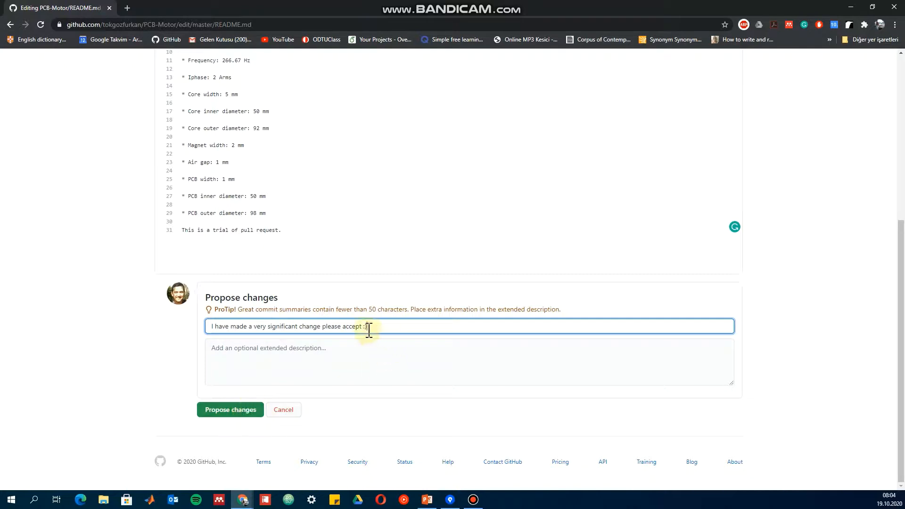
pyautogui.click(232, 411)
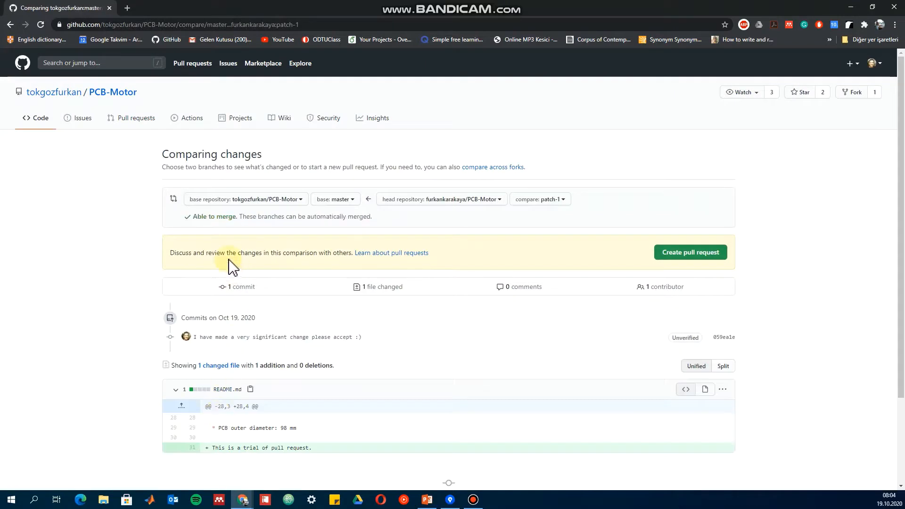
# Create the pull request to PCB-Motor with the comment "I think I have an important modification in your project.".
pyautogui.click(688, 257)
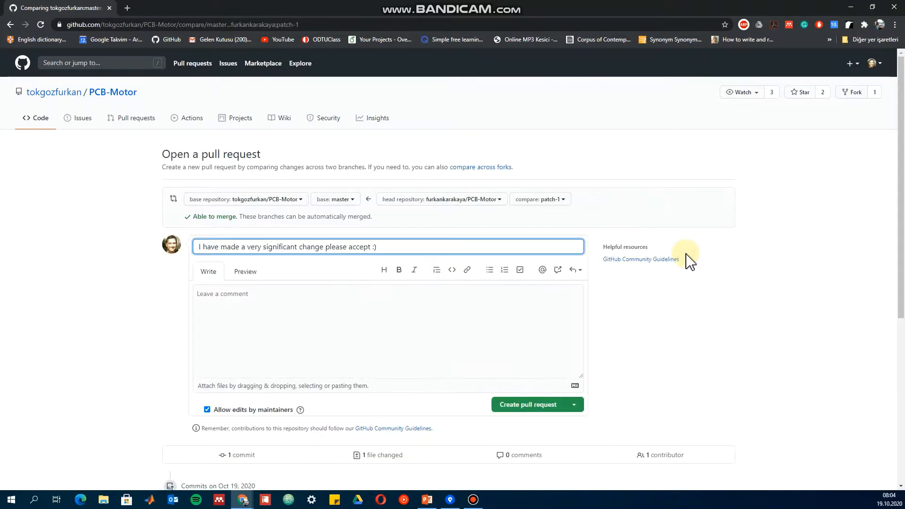
pyautogui.click(319, 298)
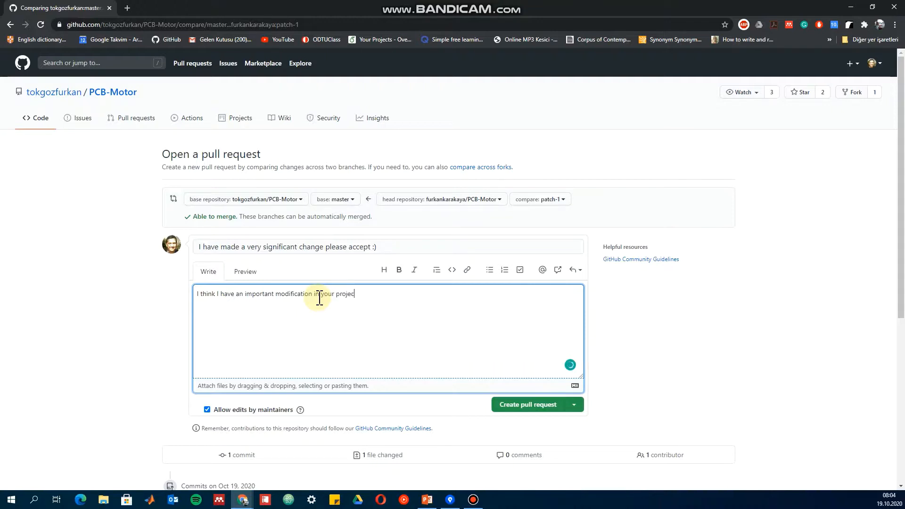
pyautogui.click(500, 408)
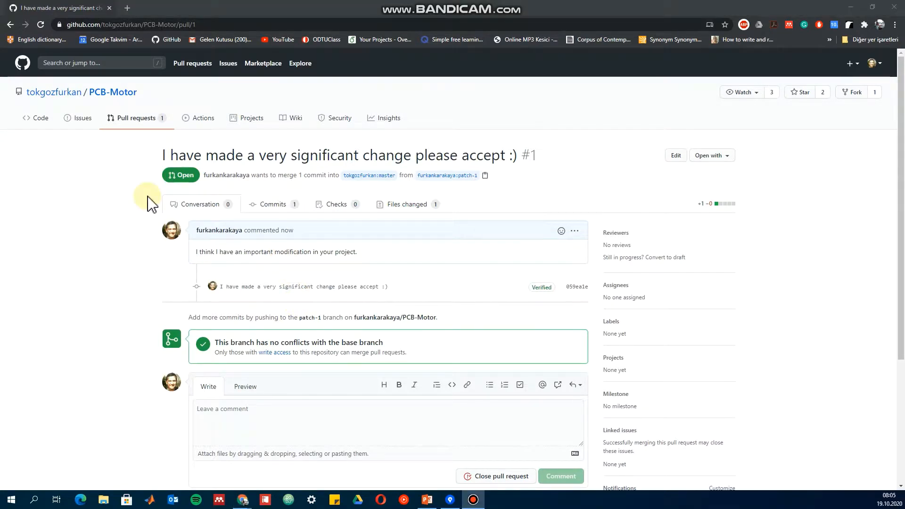
# Go to your own GitHub profile through the address, open TutorialRepository from the repository list, and check its branches.
pyautogui.click(226, 24)
pyautogui.moveTo(226, 23); pyautogui.dragTo(130, 36)
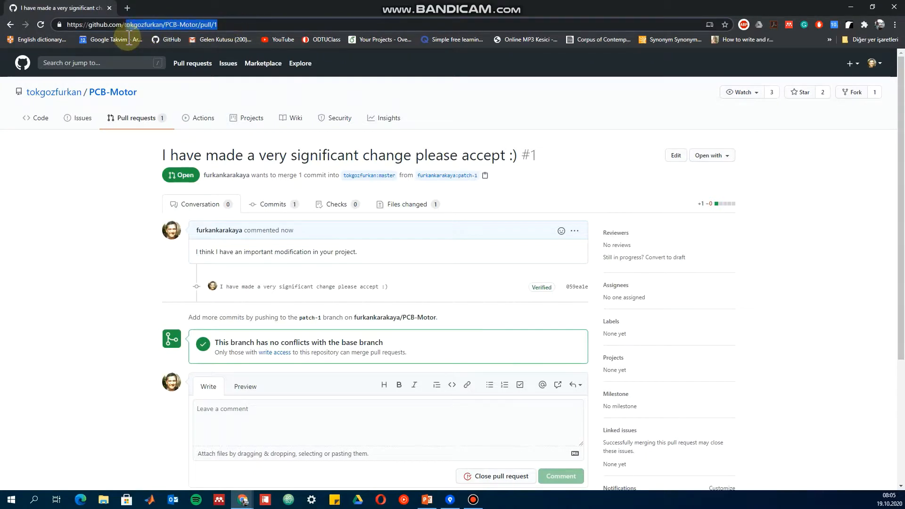
pyautogui.write('furkankarakaya')
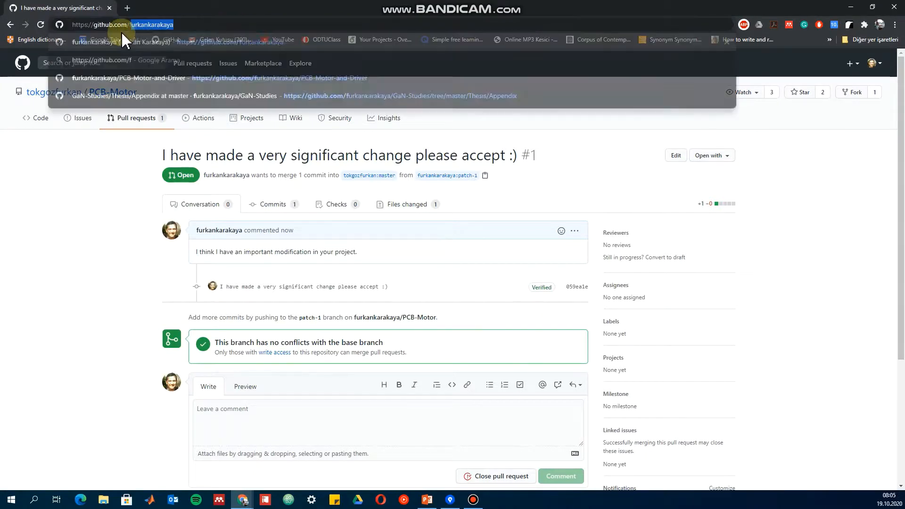
pyautogui.press('Return')
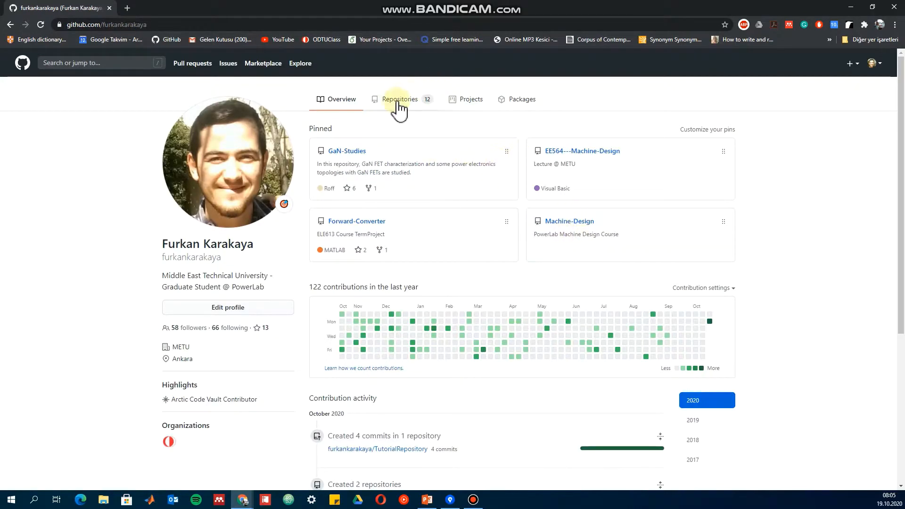
pyautogui.click(396, 103)
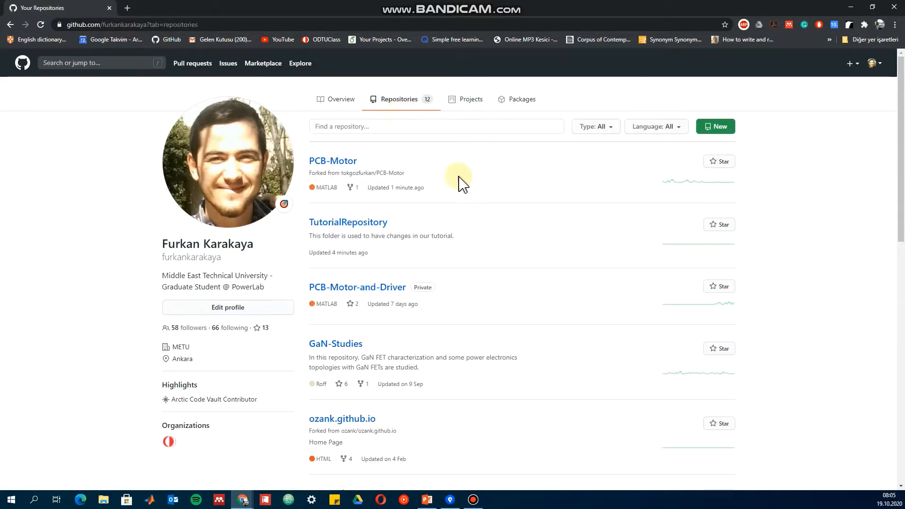
pyautogui.scroll(-1, 460, 325)
pyautogui.scroll(-12, 414, 304)
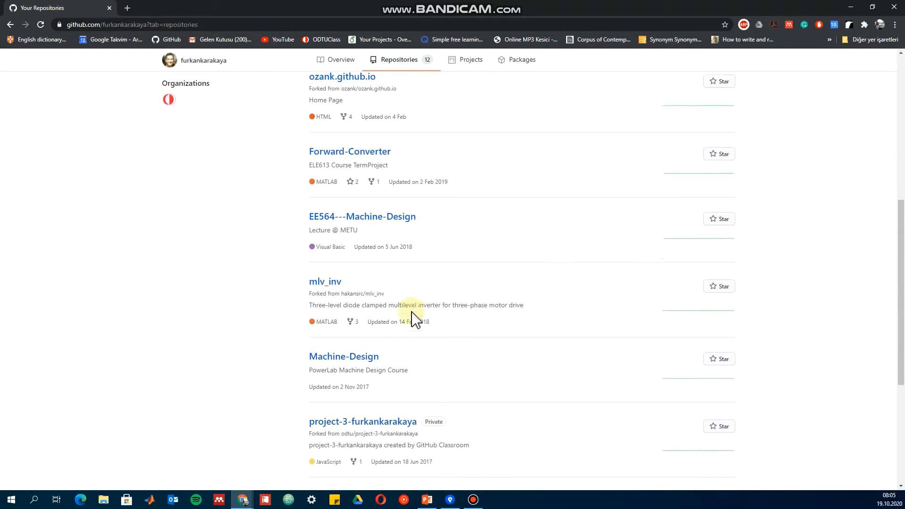
pyautogui.scroll(12, 416, 300)
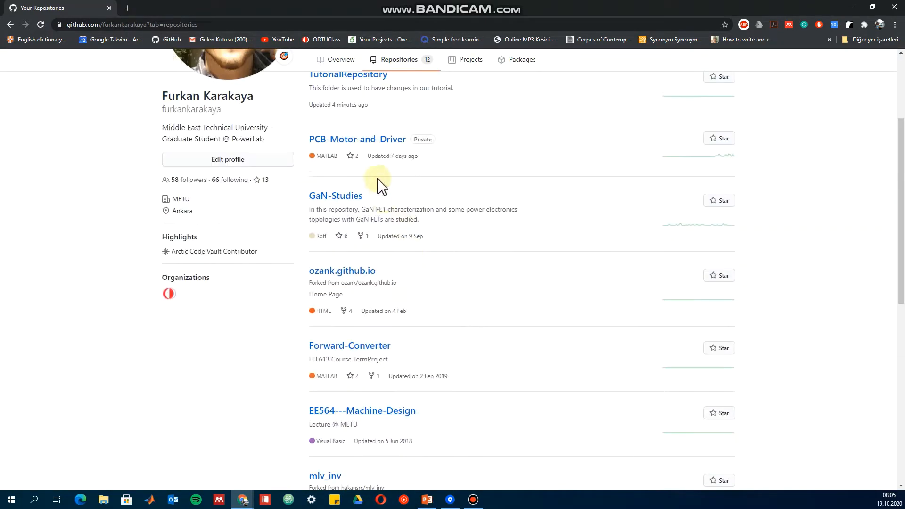
pyautogui.click(358, 217)
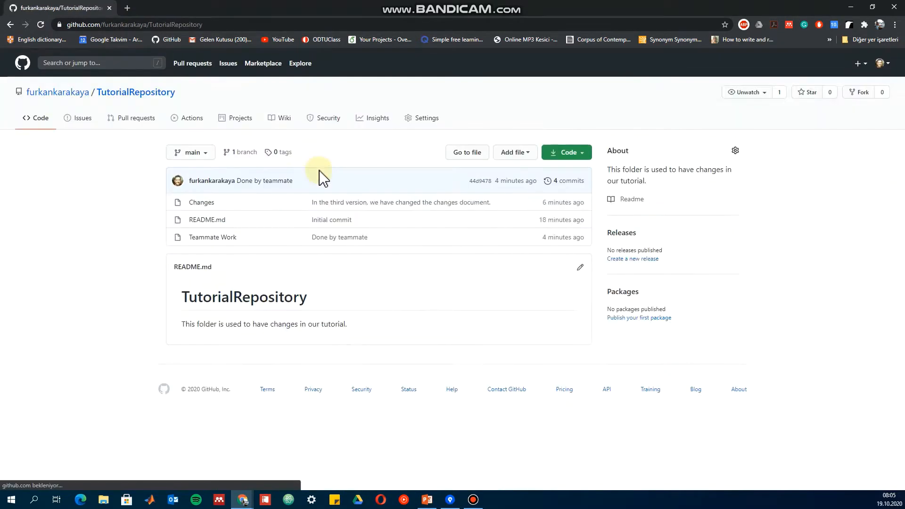
pyautogui.click(247, 154)
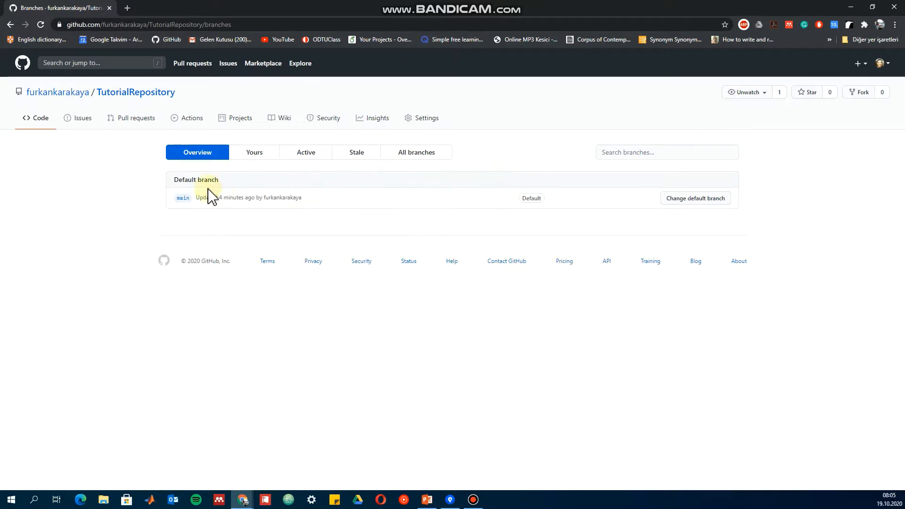
pyautogui.click(133, 96)
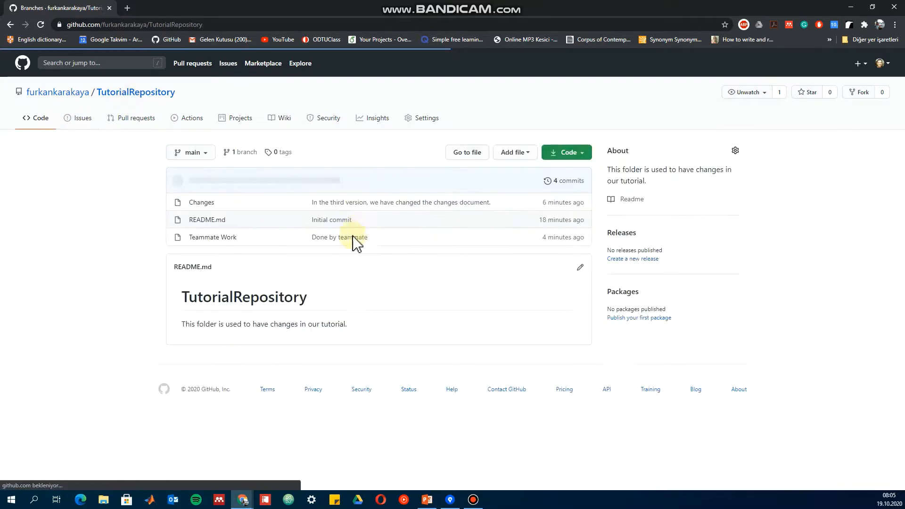
# Create a new file named Branch in TutorialRepository containing "This is a new branch." and preview it.
pyautogui.click(505, 154)
pyautogui.click(515, 171)
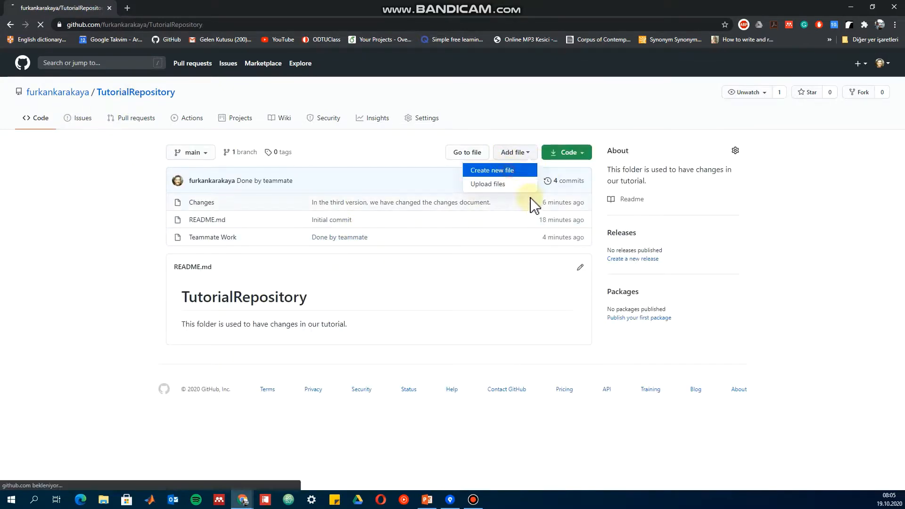
pyautogui.click(283, 266)
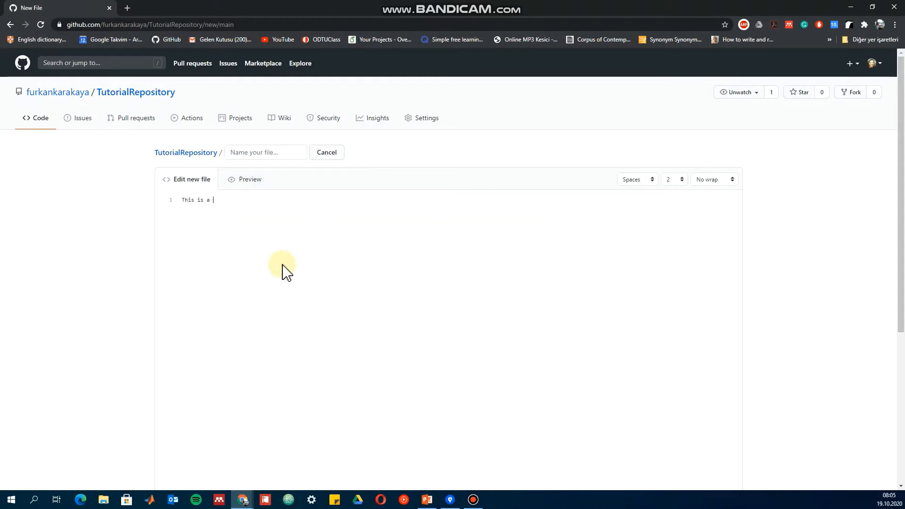
pyautogui.write('This is a new branch.')
pyautogui.click(288, 149)
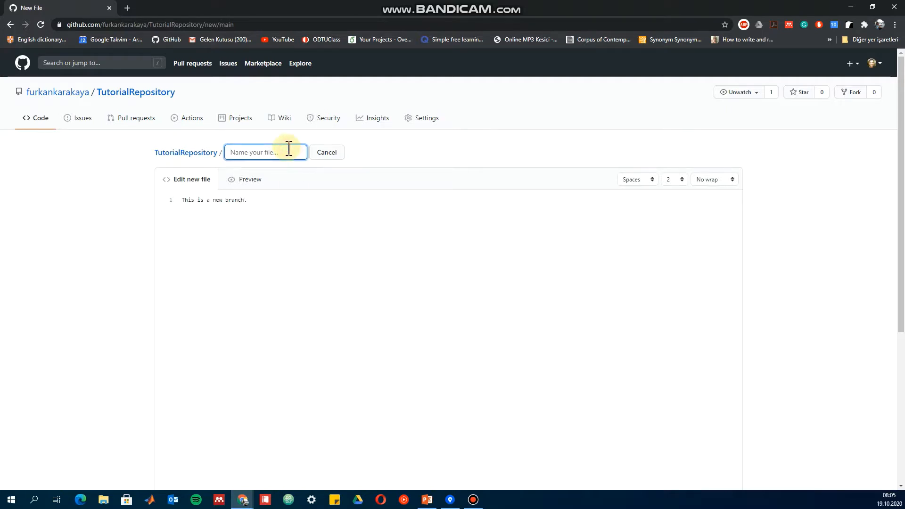
pyautogui.scroll(-2, 263, 194)
pyautogui.scroll(2, 259, 193)
pyautogui.click(250, 182)
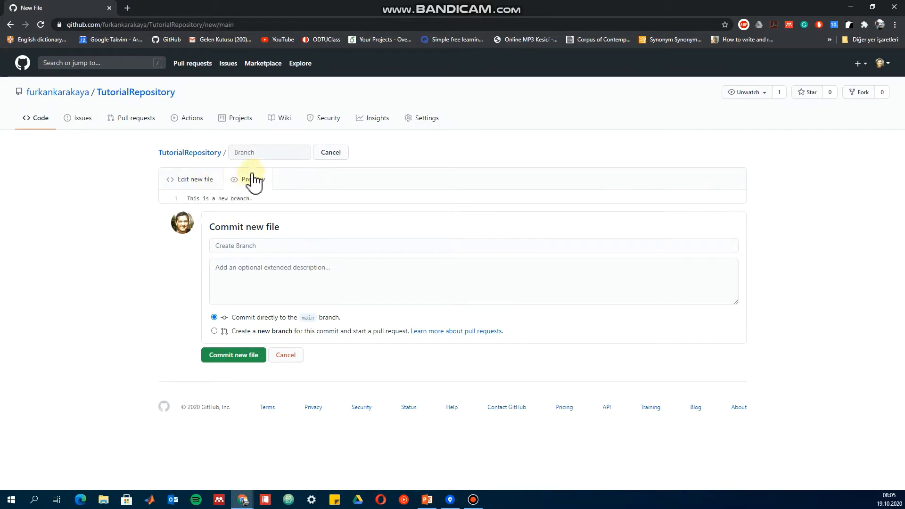
pyautogui.click(187, 182)
# Enter "Create Branch" as the commit message for the new file.
pyautogui.scroll(-1, 218, 278)
pyautogui.scroll(-3, 217, 278)
pyautogui.click(244, 298)
pyautogui.click(248, 331)
pyautogui.click(254, 299)
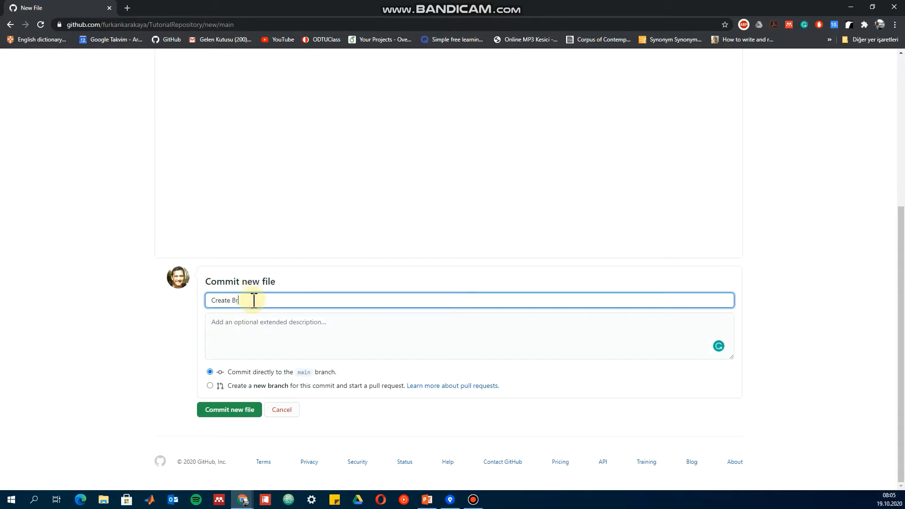
# Commit the file to a new branch, replacing the suggested name's ending with mysolution, and create a pull request into main.
pyautogui.doubleClick(250, 386)
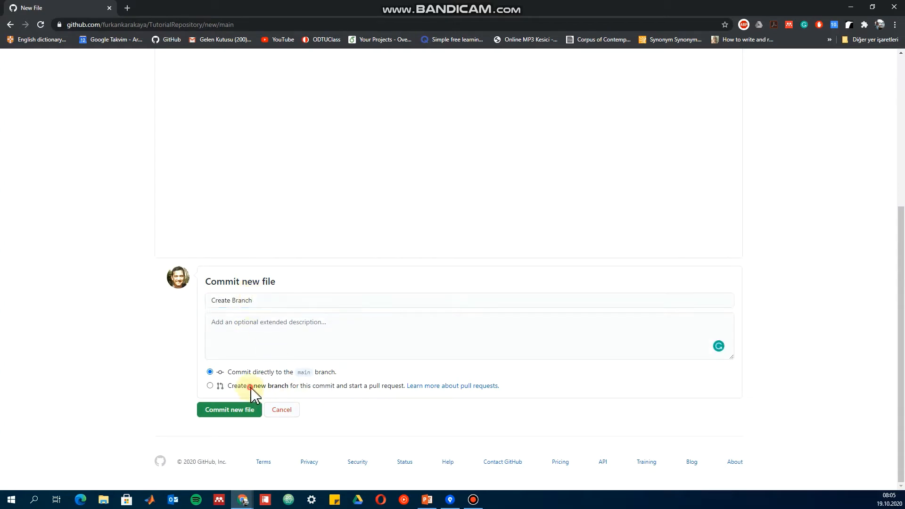
pyautogui.click(210, 385)
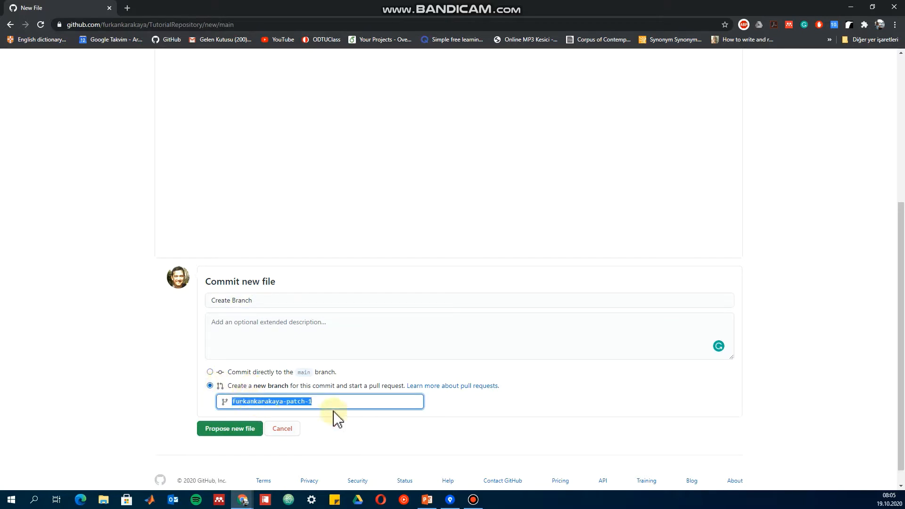
pyautogui.moveTo(329, 402); pyautogui.dragTo(287, 405)
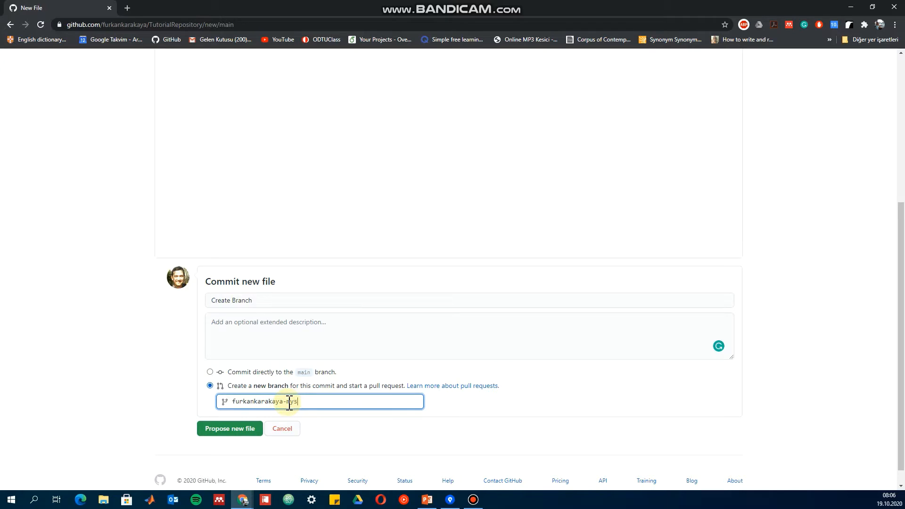
pyautogui.click(237, 433)
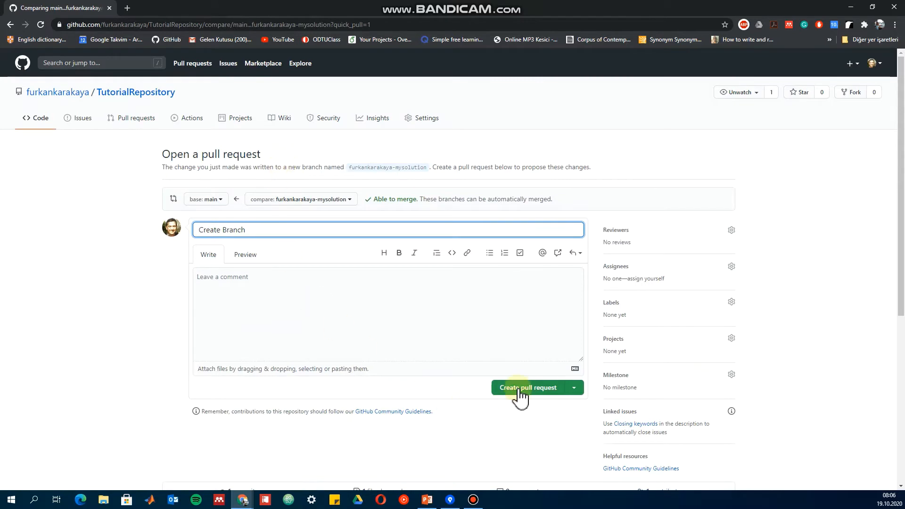
pyautogui.click(521, 395)
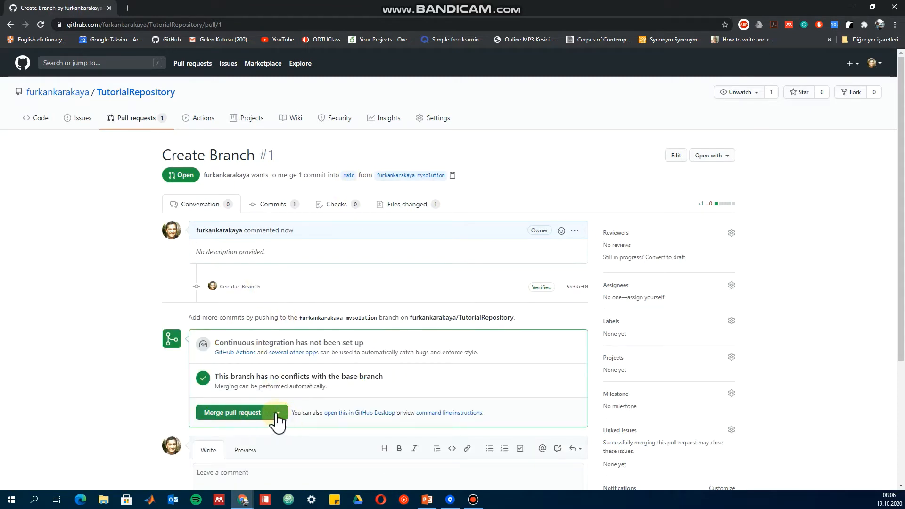
# Examine the merge options offered for the Create Branch pull request without merging.
pyautogui.click(281, 414)
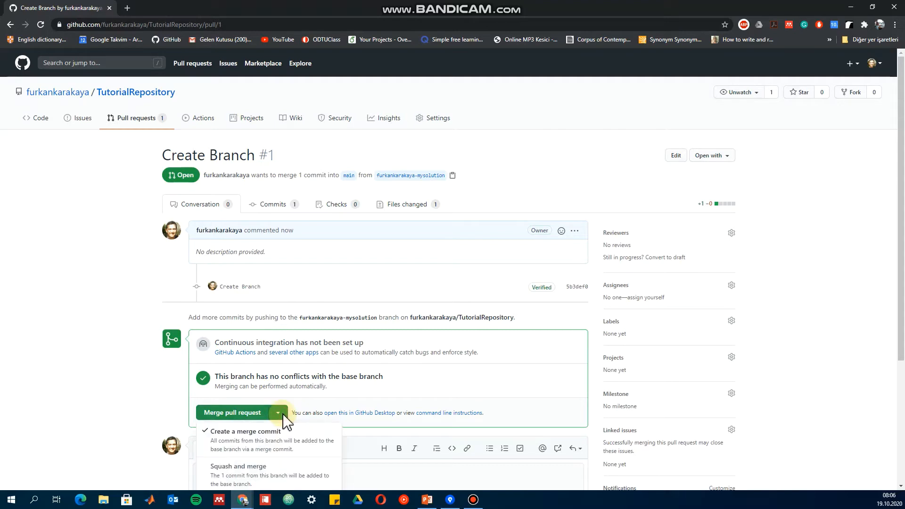
pyautogui.scroll(-3, 285, 417)
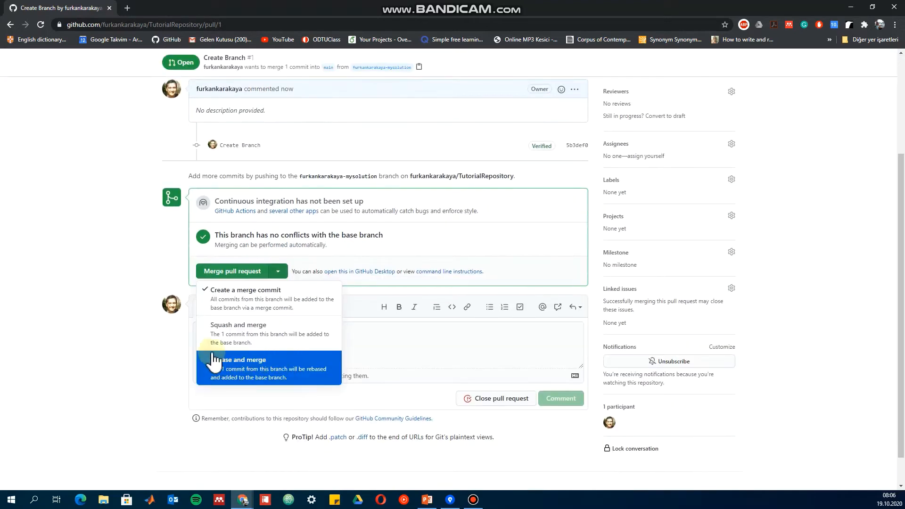
pyautogui.click(113, 241)
pyautogui.scroll(3, 127, 198)
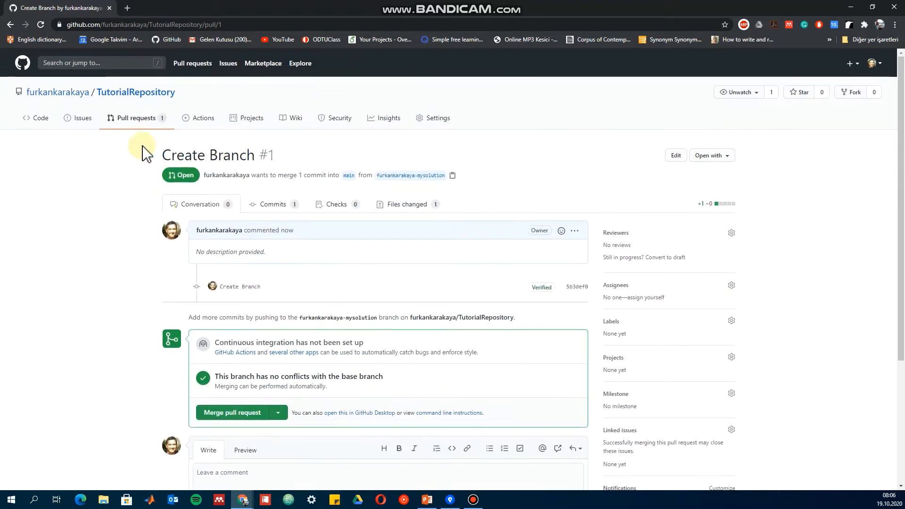
# View TutorialRepository's open pull requests, open Create Branch, and show the repository's branch list.
pyautogui.click(129, 120)
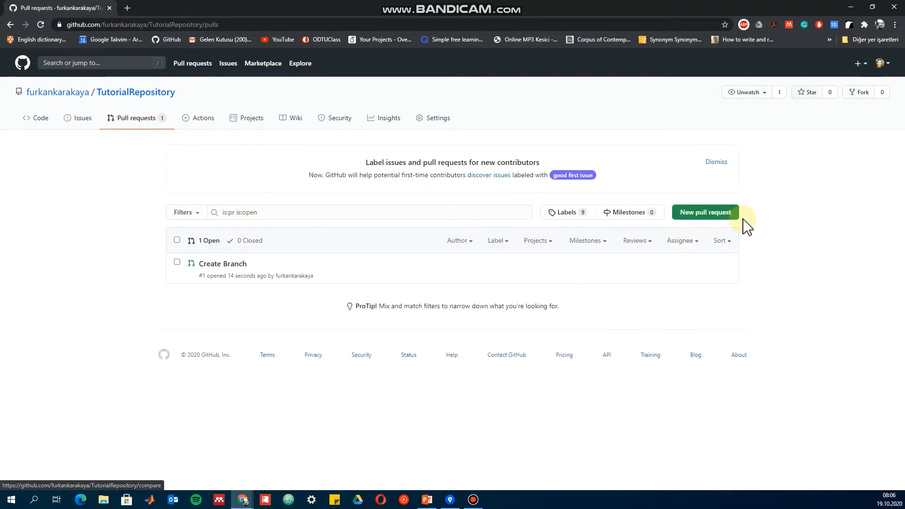
pyautogui.click(206, 265)
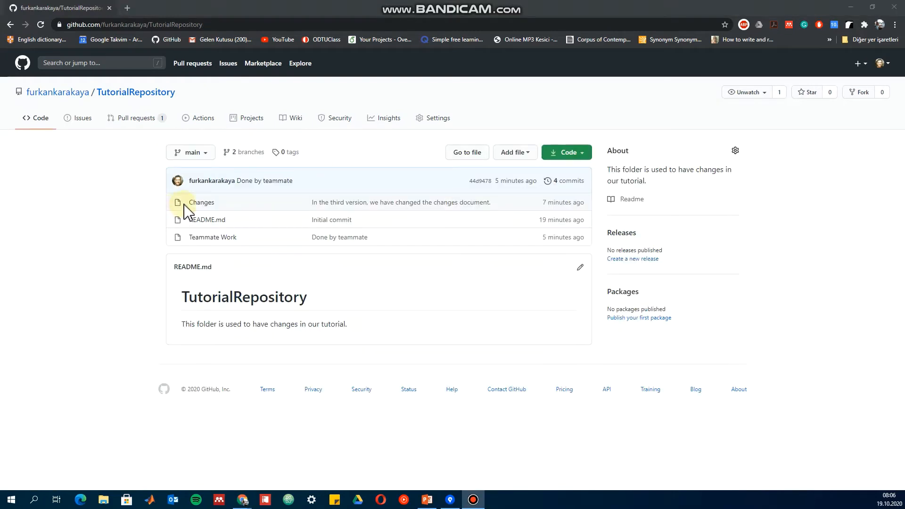
pyautogui.click(247, 153)
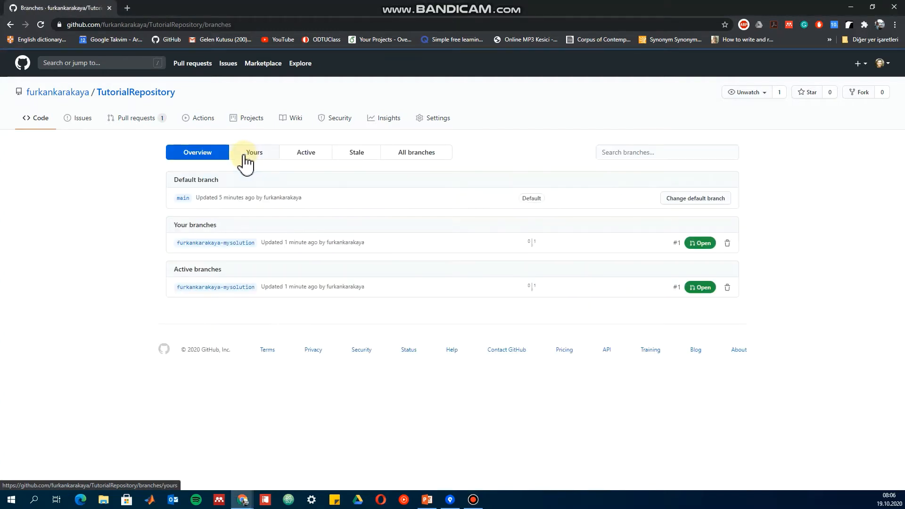